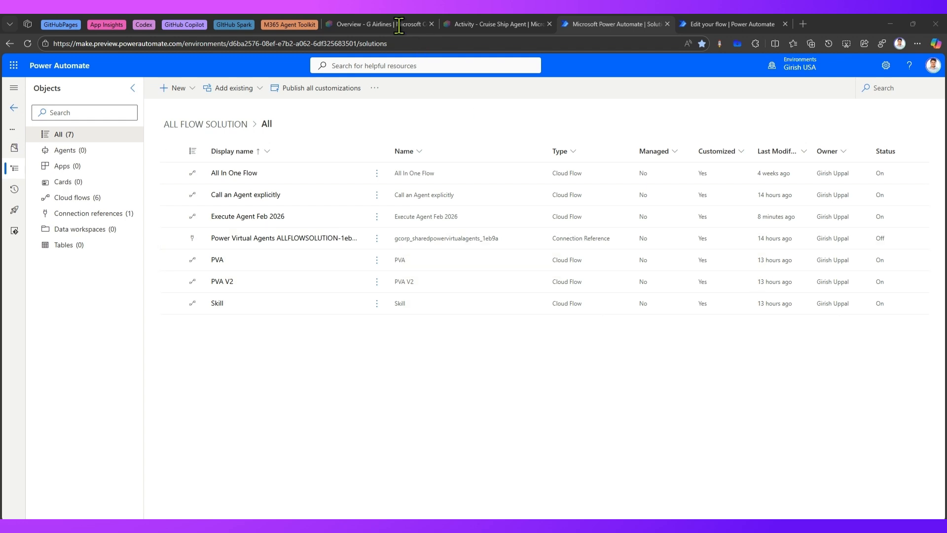
# Review the overview pages of the G Airlines and Cruise Ship Agent agents
pyautogui.click(395, 25)
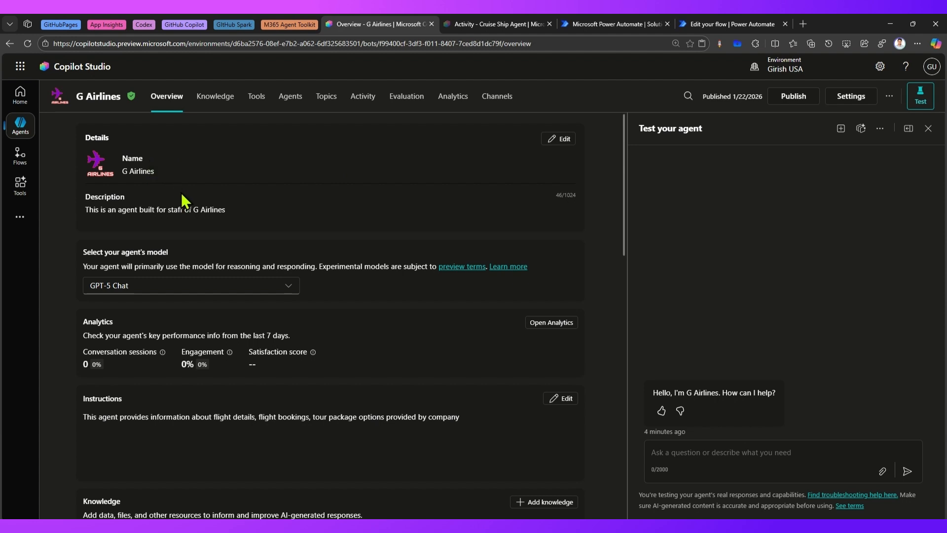
pyautogui.click(490, 23)
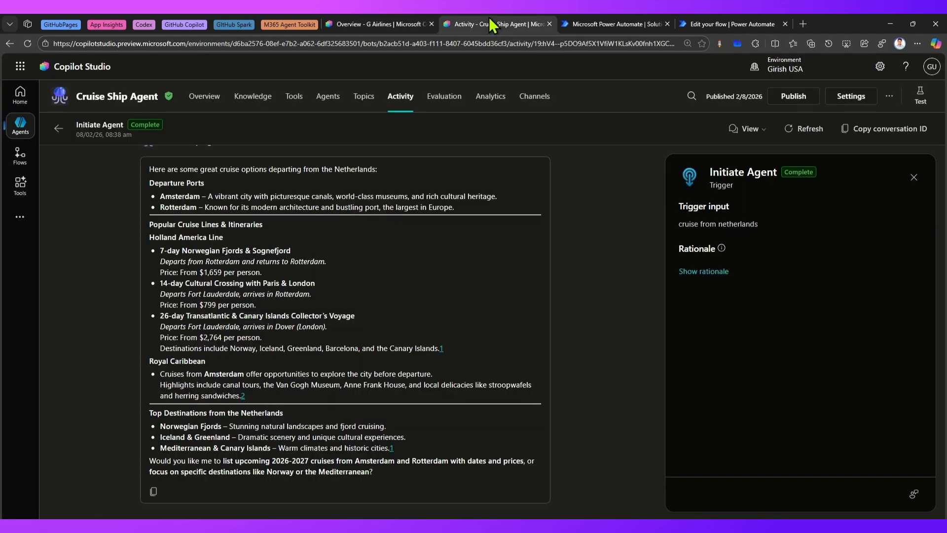
pyautogui.click(203, 99)
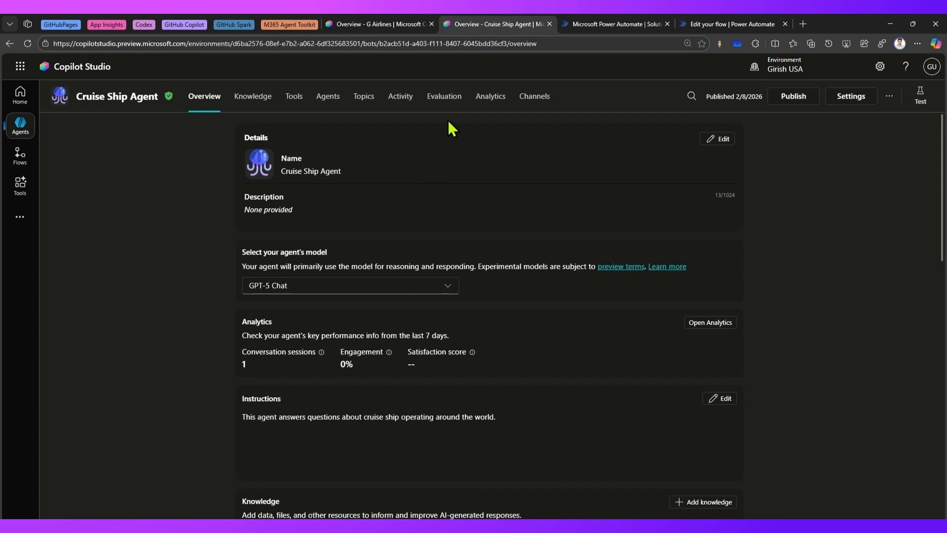
pyautogui.click(385, 23)
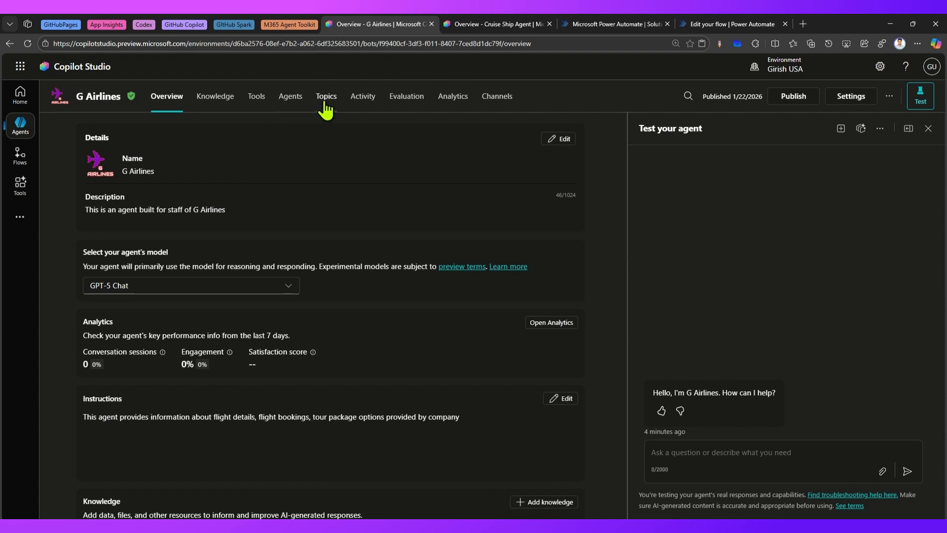
pyautogui.scroll(-3, 193, 396)
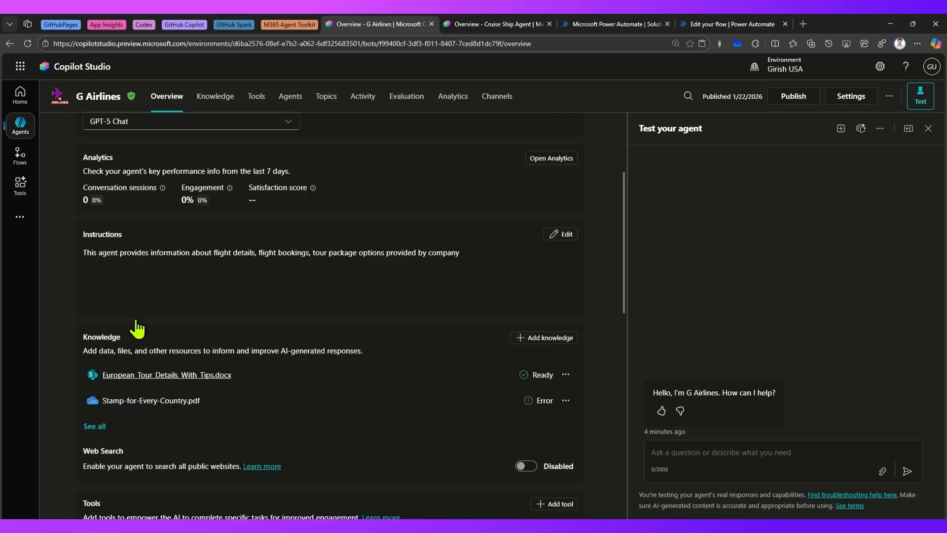
pyautogui.scroll(3, 246, 266)
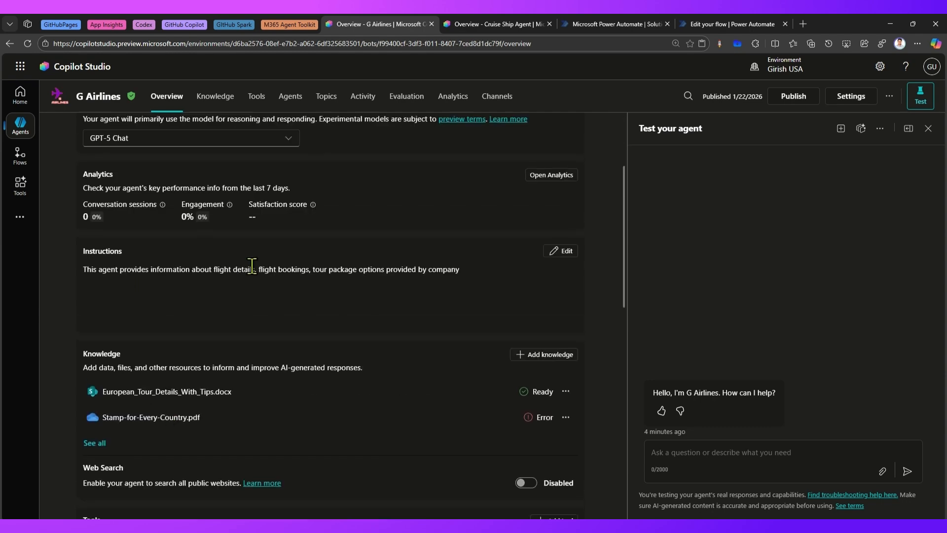
# Create a new blank topic in G Airlines named cruise details and save it
pyautogui.click(328, 104)
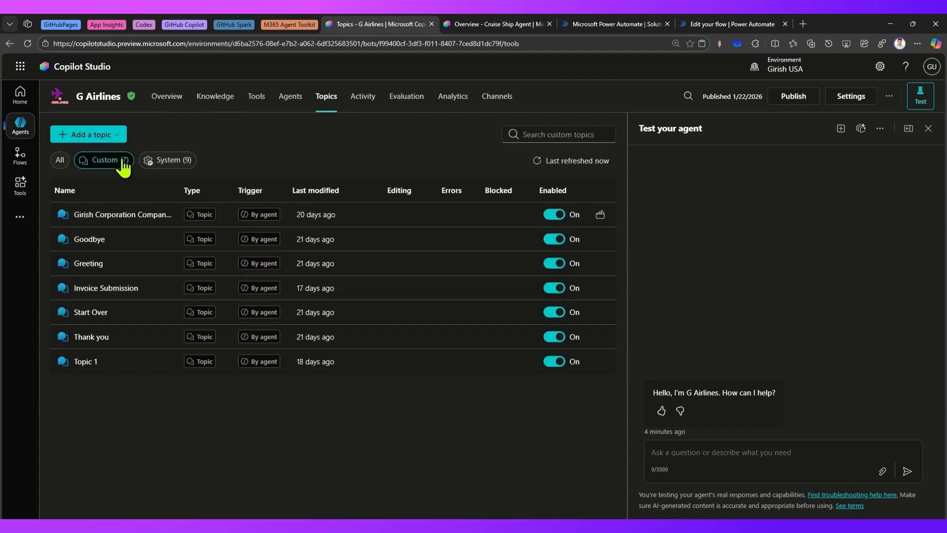
pyautogui.click(111, 139)
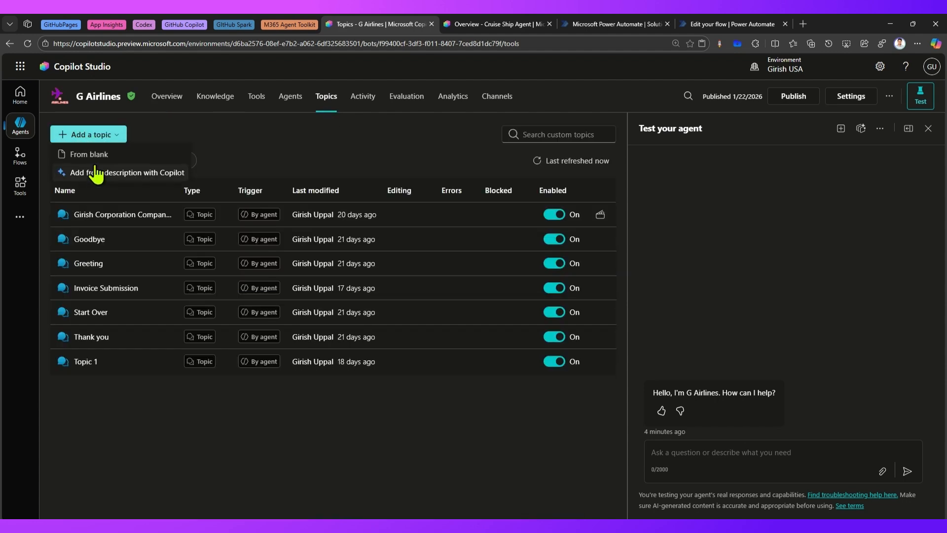
pyautogui.click(97, 154)
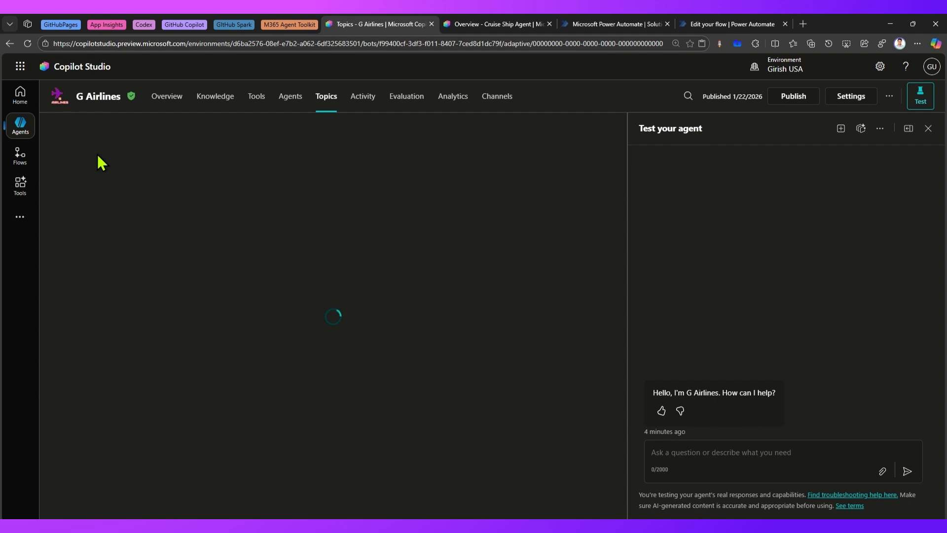
pyautogui.click(88, 128)
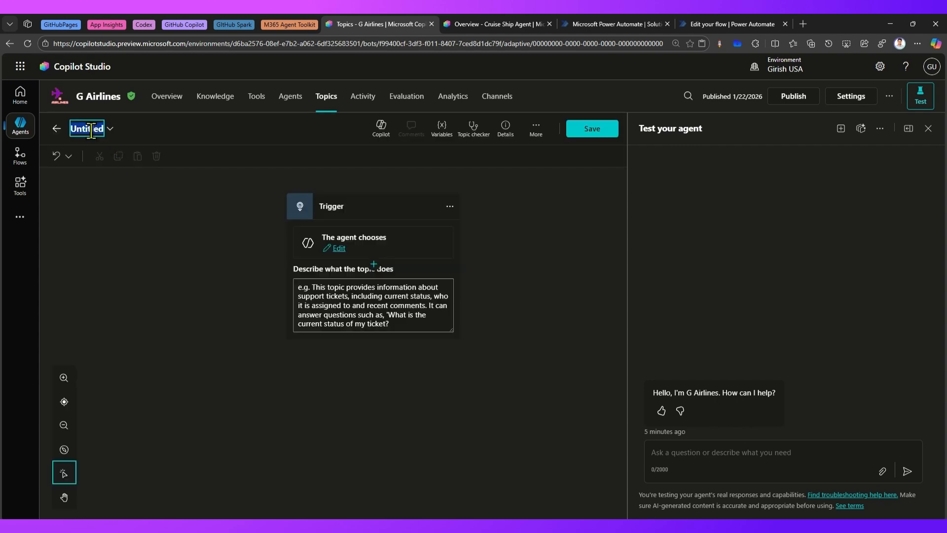
pyautogui.write('cruis')
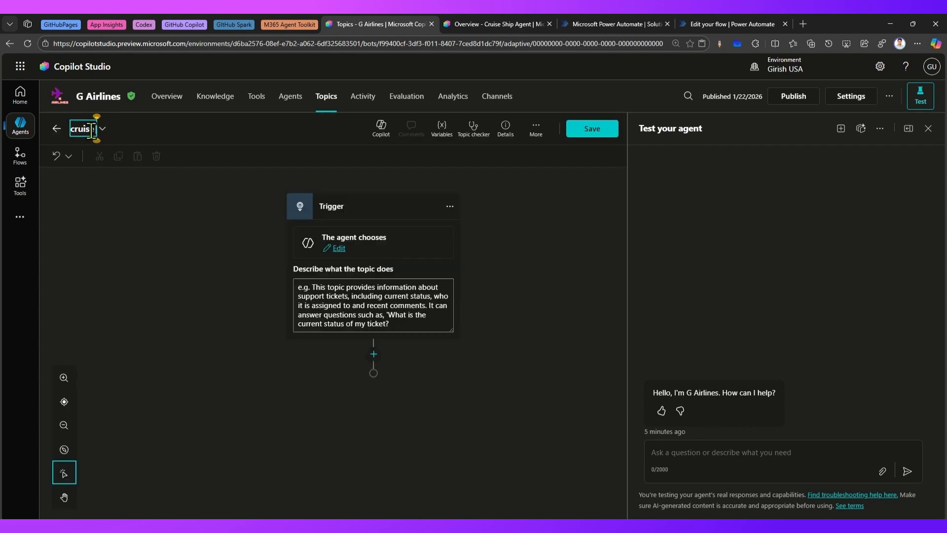
pyautogui.write('e_ d')
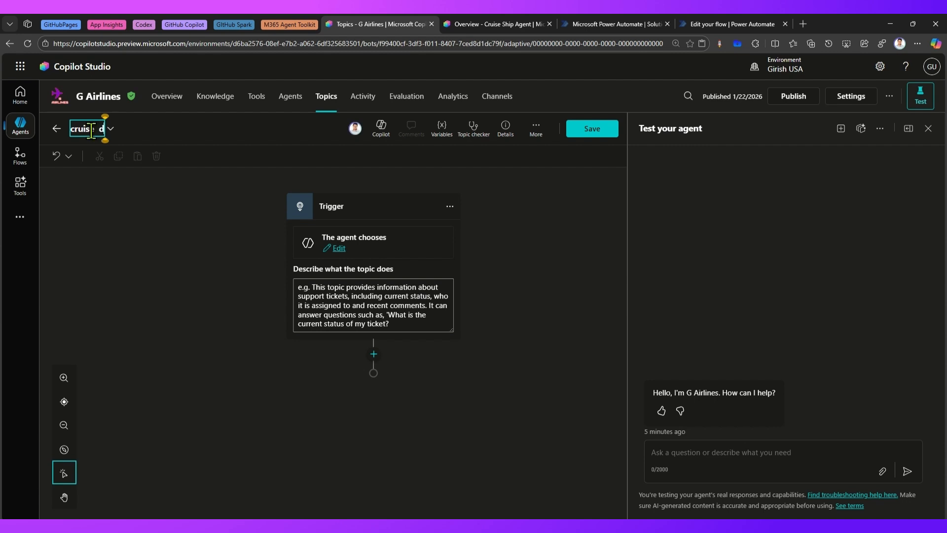
pyautogui.write('etails')
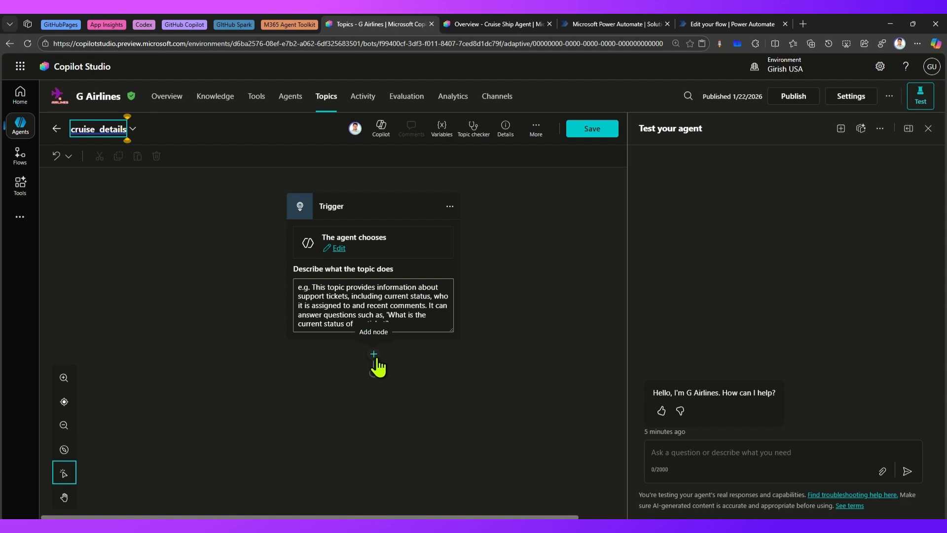
pyautogui.click(597, 129)
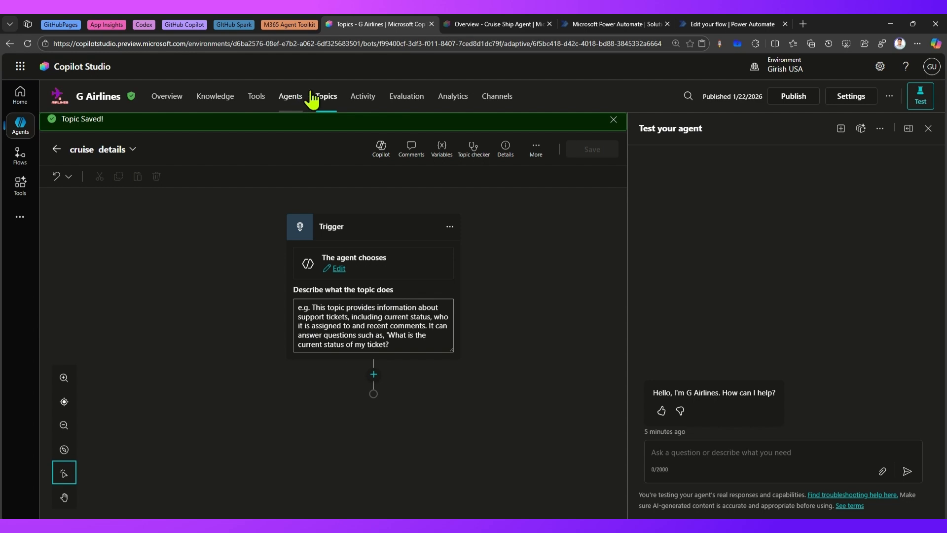
# Switch to Power Automate and start a new automated cloud flow named call another agent feb 2026
pyautogui.click(628, 29)
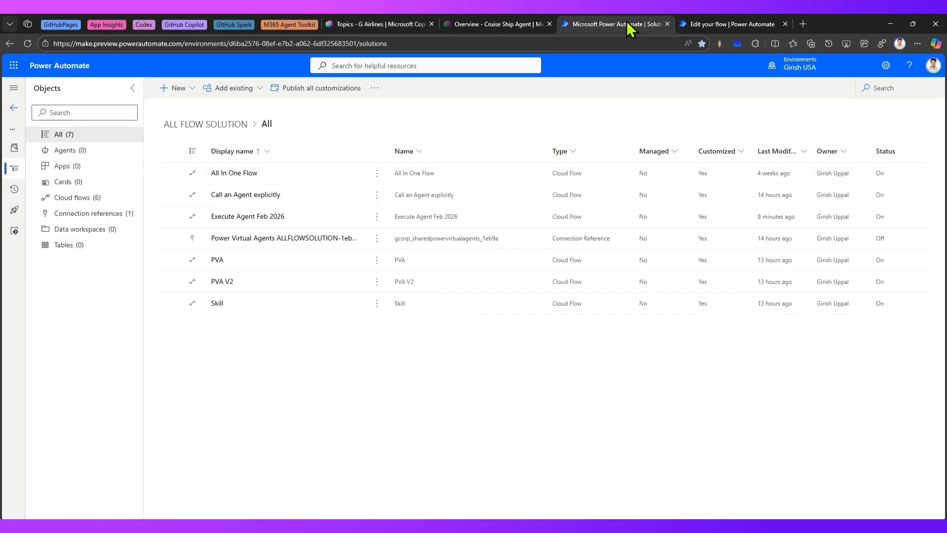
pyautogui.click(190, 90)
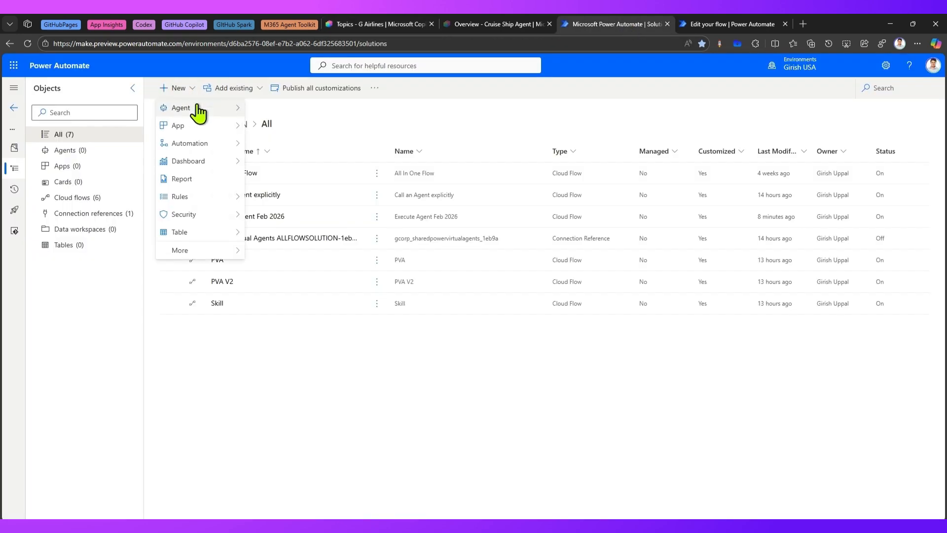
pyautogui.moveTo(200, 144)
pyautogui.moveTo(296, 144)
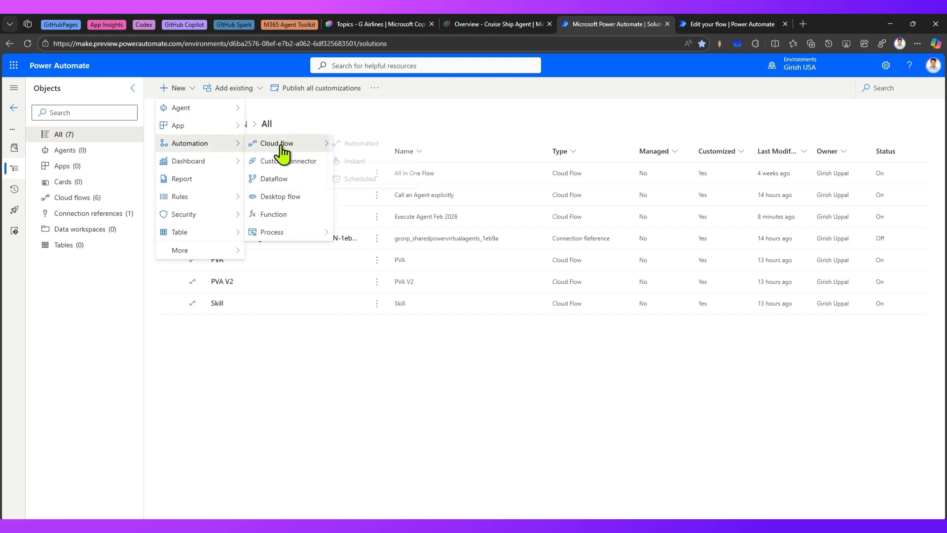
pyautogui.click(374, 144)
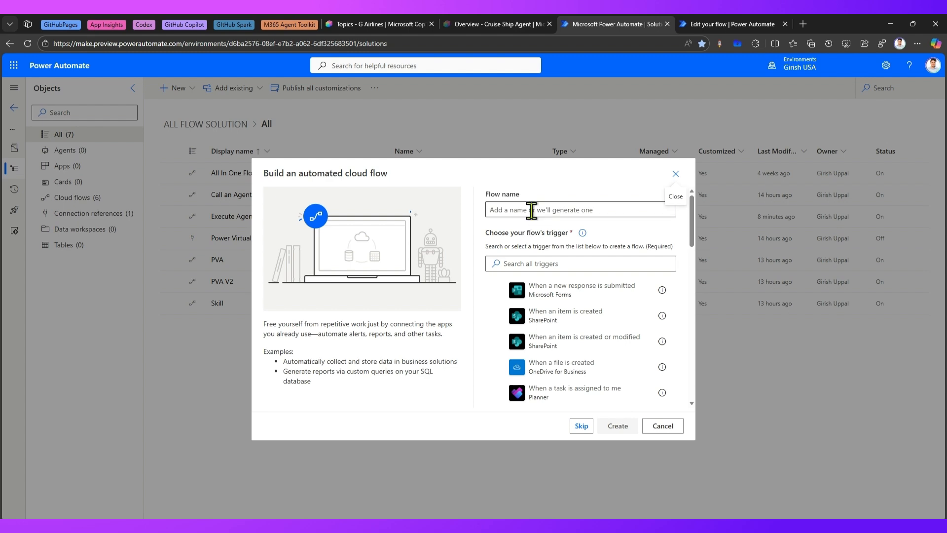
pyautogui.click(532, 208)
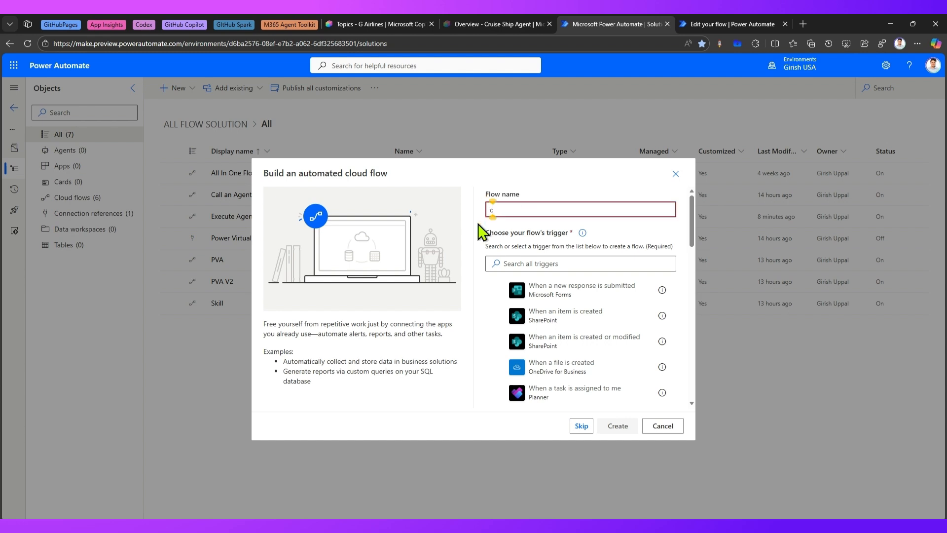
pyautogui.write('call another agent')
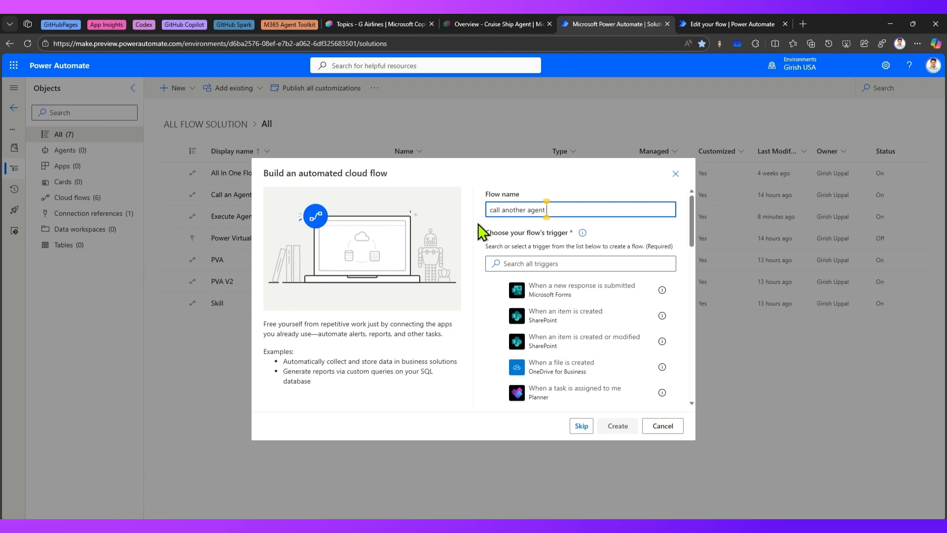
pyautogui.write(' feb 2026')
# Search the trigger list for copilot, bot and agent triggers
pyautogui.click(524, 264)
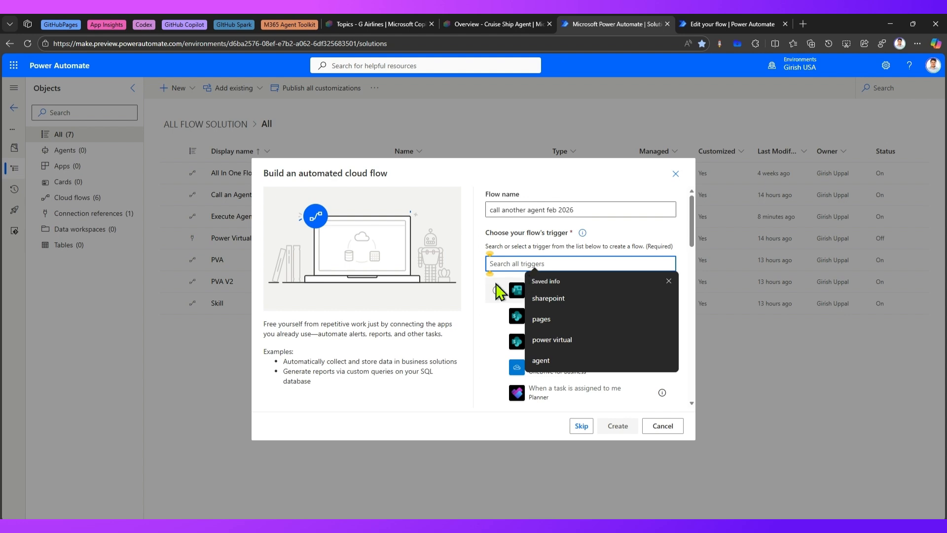
pyautogui.write('copilot')
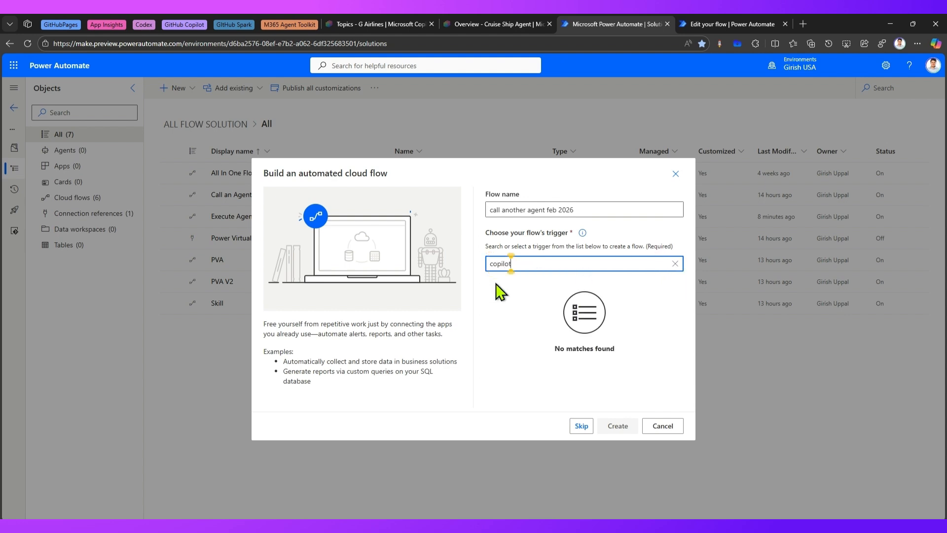
pyautogui.hotkey('ctrl', 'a')
pyautogui.write('bot')
pyautogui.hotkey('ctrl', 'a')
pyautogui.write('agen')
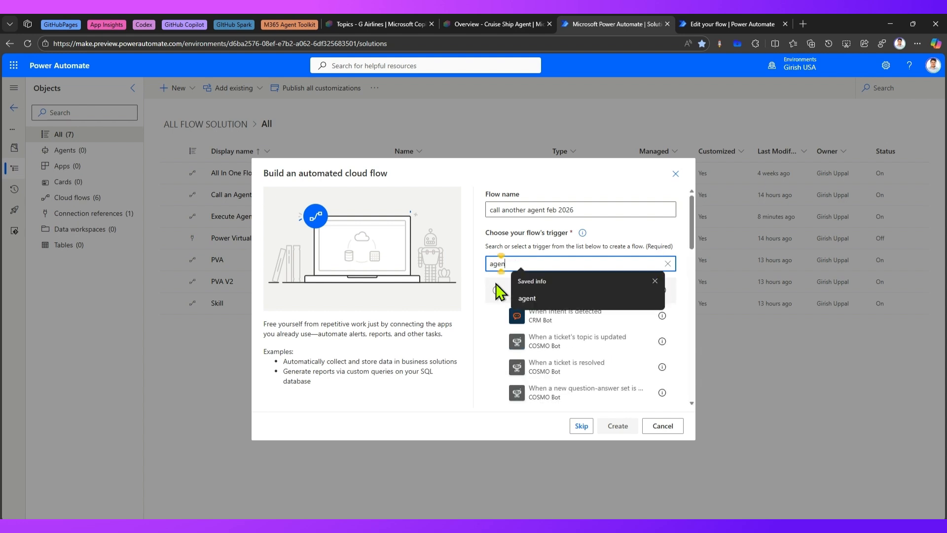
pyautogui.write('t')
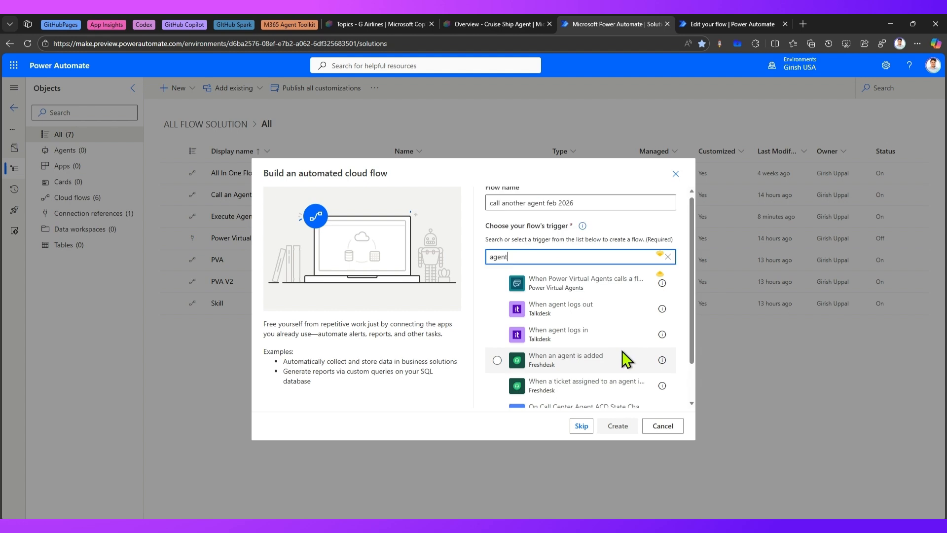
# Copy the flow name and skip the trigger choice to open the flow designer
pyautogui.tripleClick(599, 209)
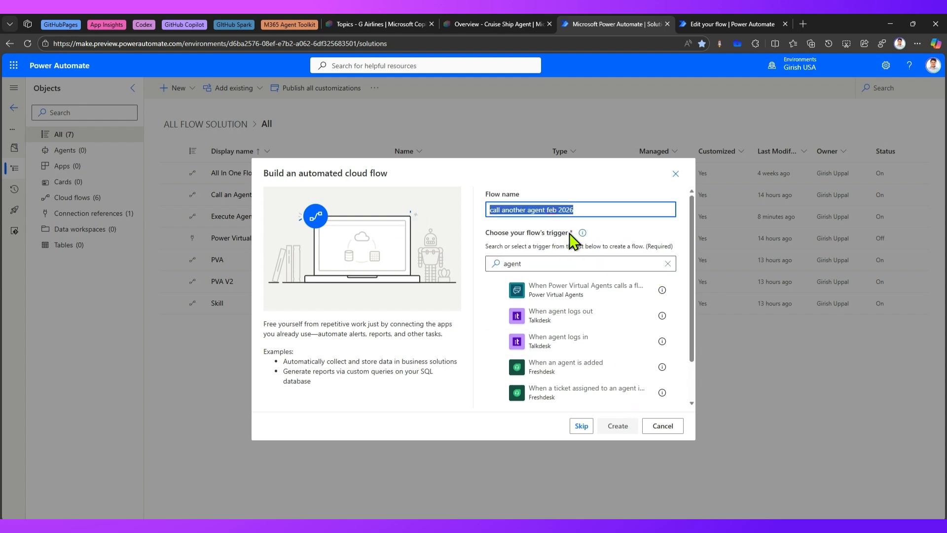
pyautogui.click(581, 425)
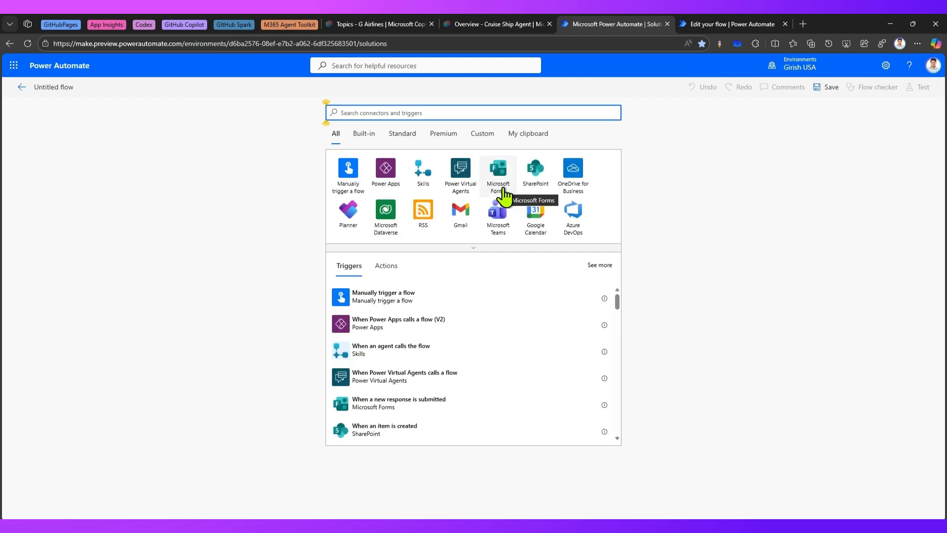
# Add the Skills trigger When an agent calls the flow
pyautogui.click(420, 173)
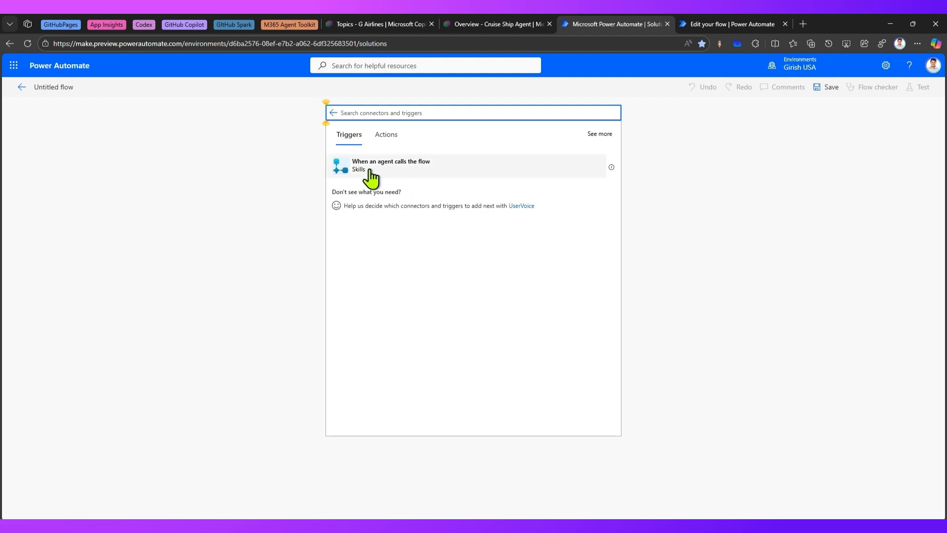
pyautogui.click(370, 172)
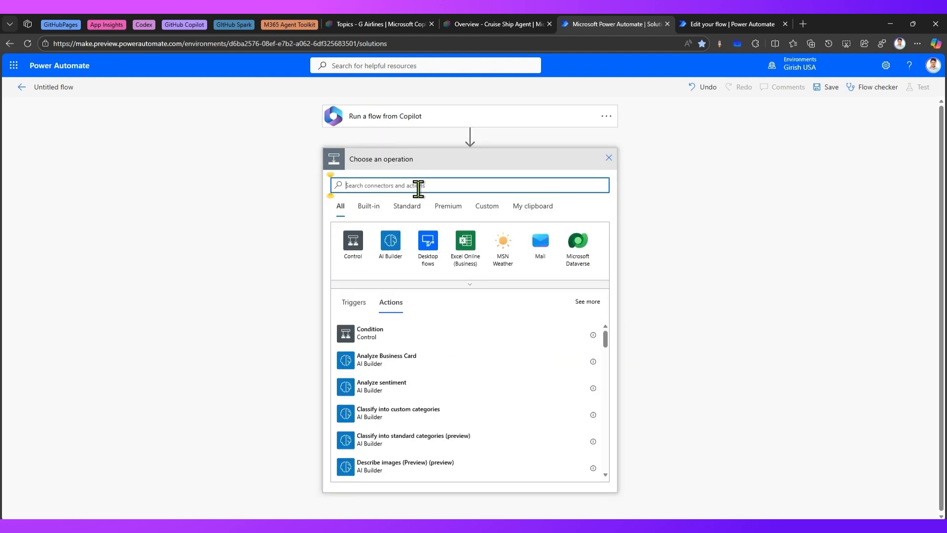
# Add the Skills action Respond to the agent after the trigger and save the flow
pyautogui.write('skill')
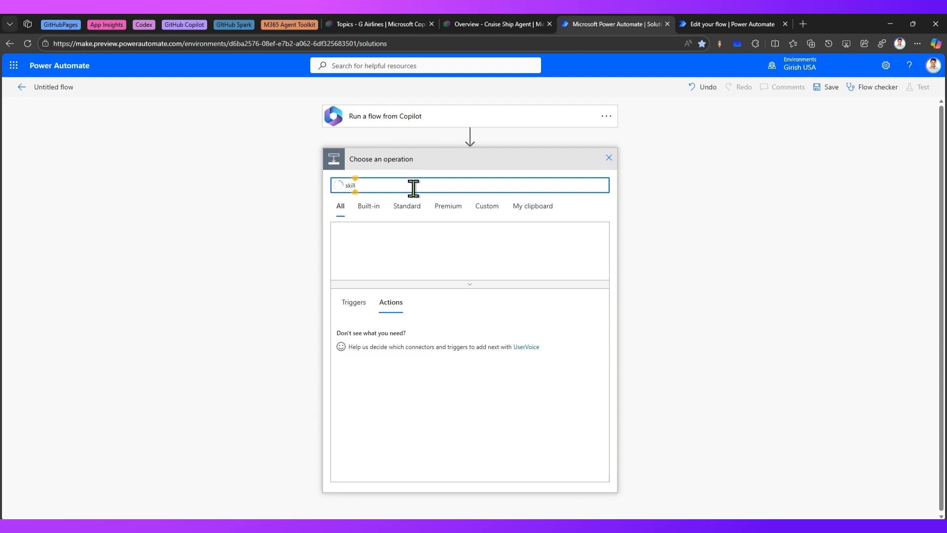
pyautogui.click(354, 244)
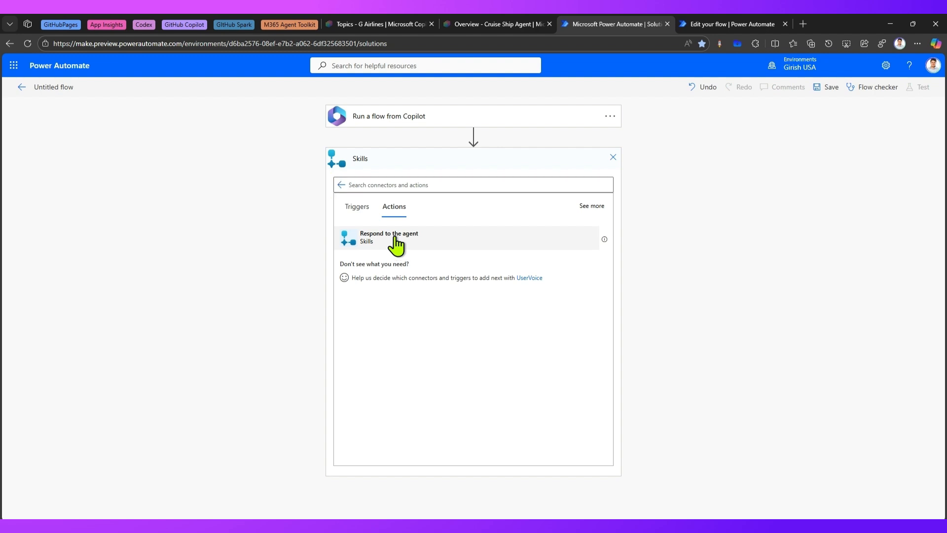
pyautogui.click(391, 243)
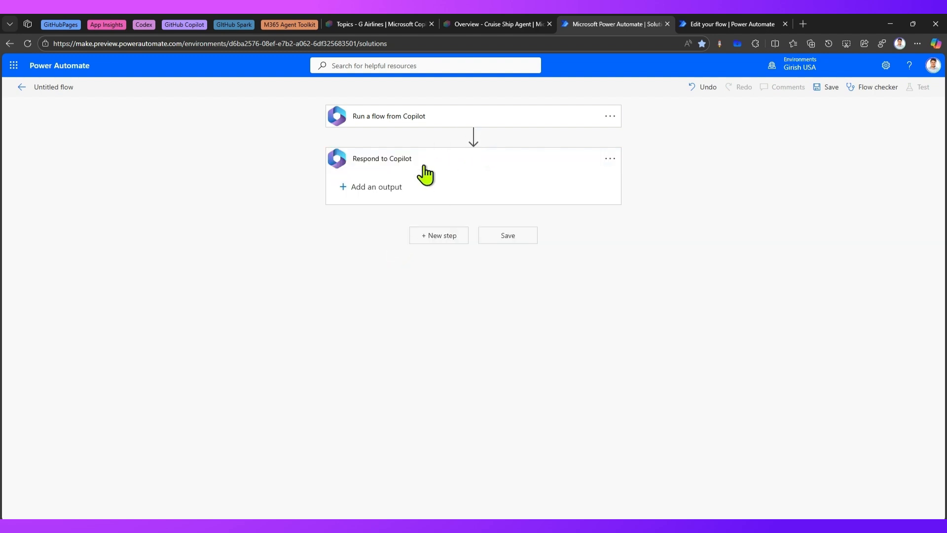
pyautogui.moveTo(480, 145)
pyautogui.click(505, 235)
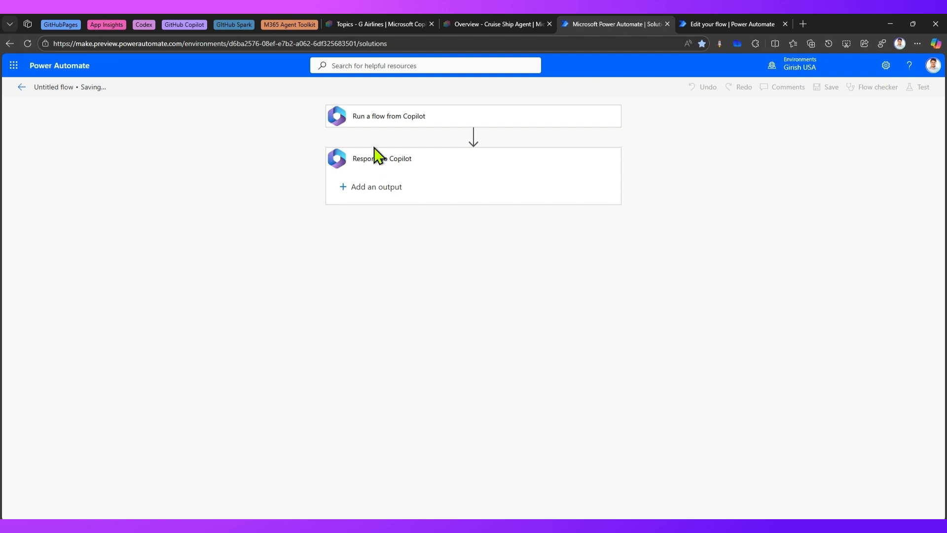
# Rename the flow as call another agent feb 2026 and save it
pyautogui.click(54, 83)
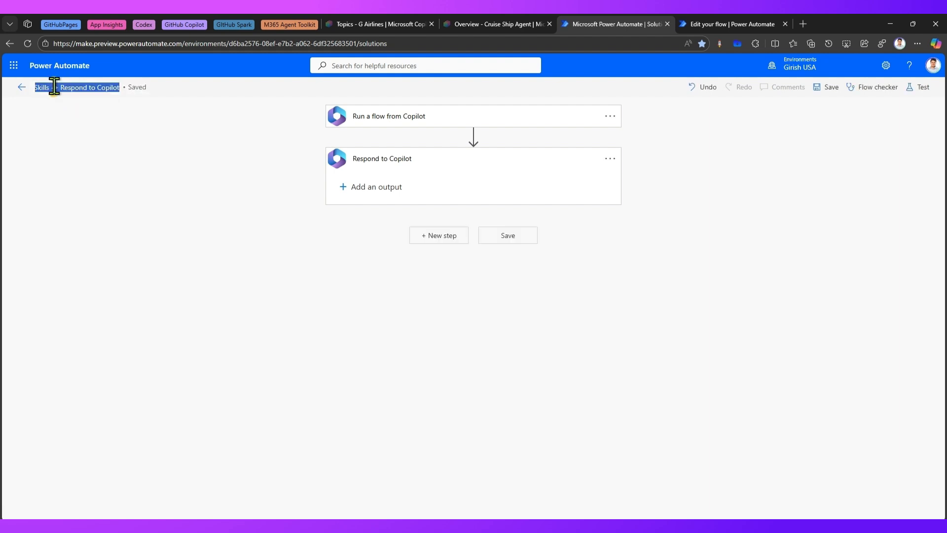
pyautogui.write('call another agent feb 2026')
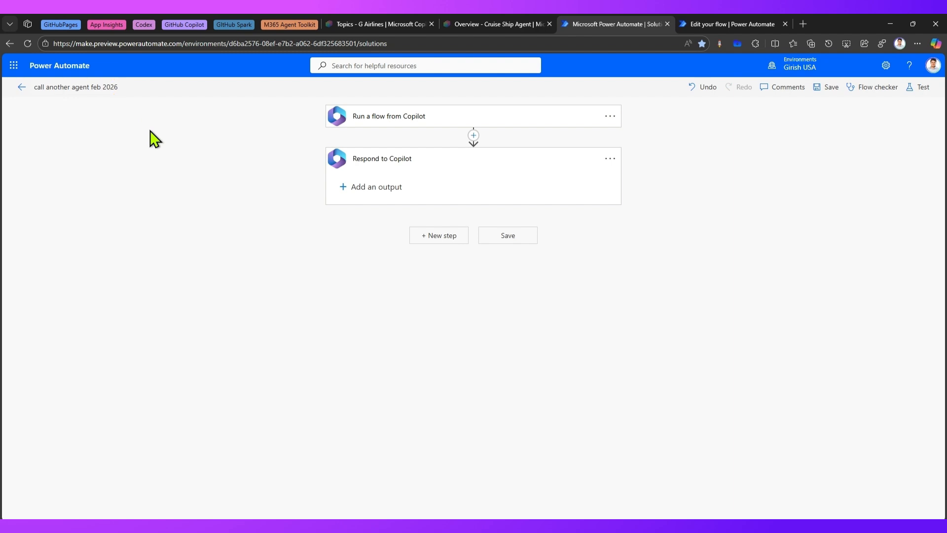
pyautogui.click(837, 90)
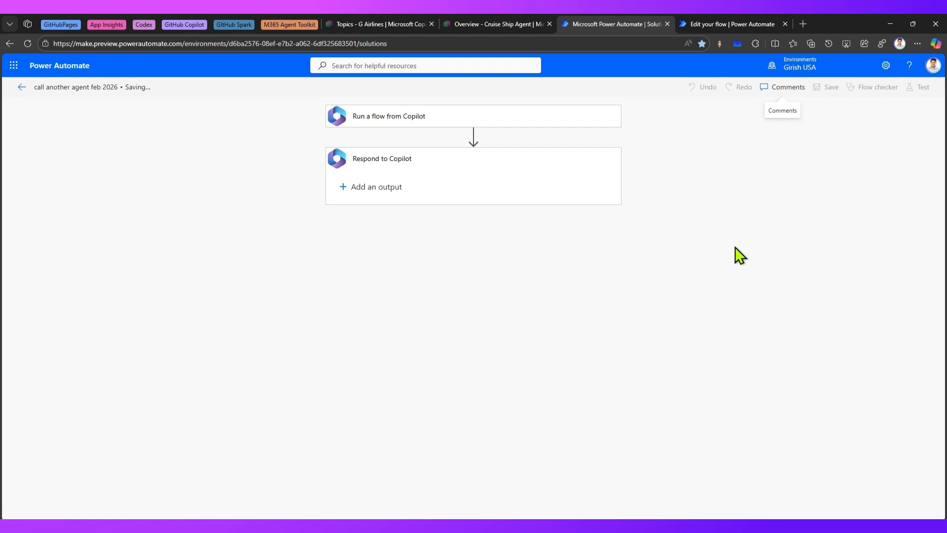
# Reopen the call another agent feb 2026 flow from the solution for editing in the designer
pyautogui.click(23, 87)
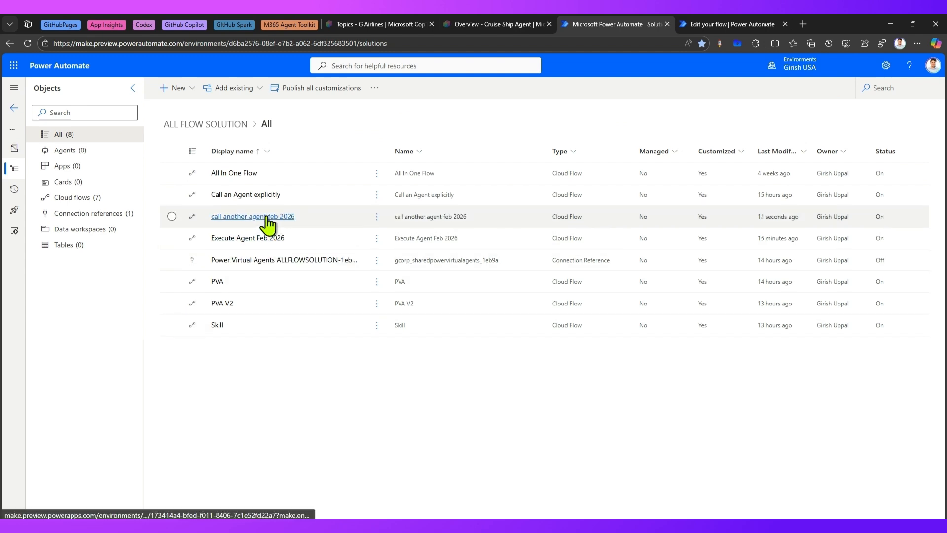
pyautogui.click(267, 217)
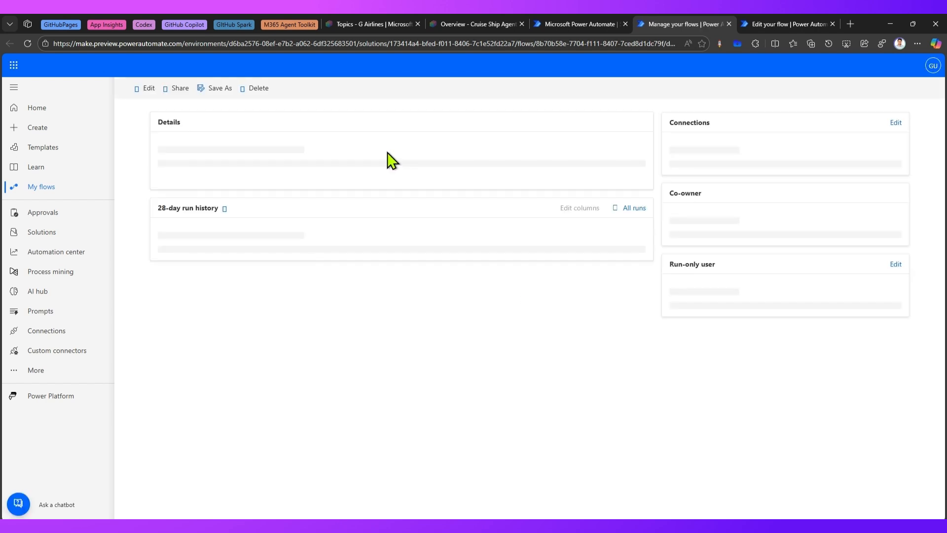
pyautogui.click(149, 90)
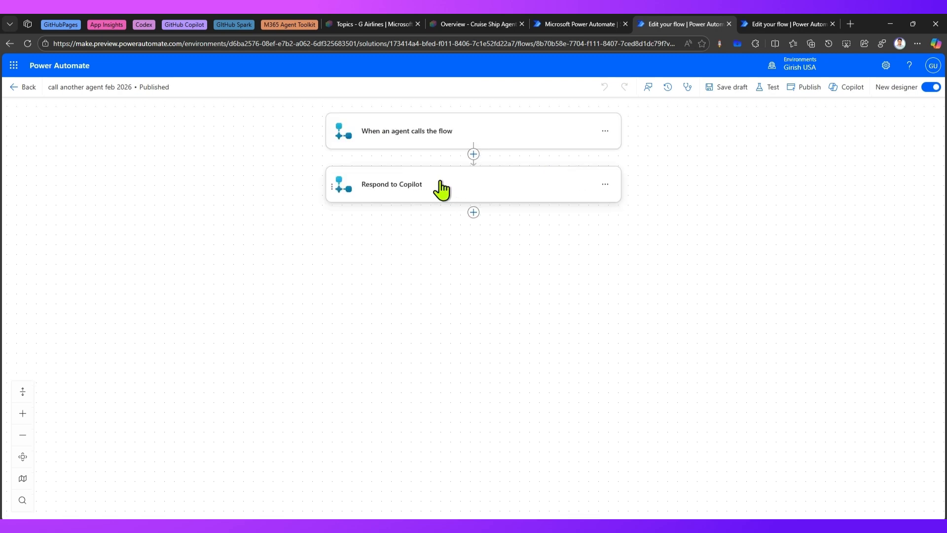
# Insert the Microsoft Copilot Studio action Execute Agent and wait between the agent trigger and Respond to Copilot
pyautogui.click(430, 133)
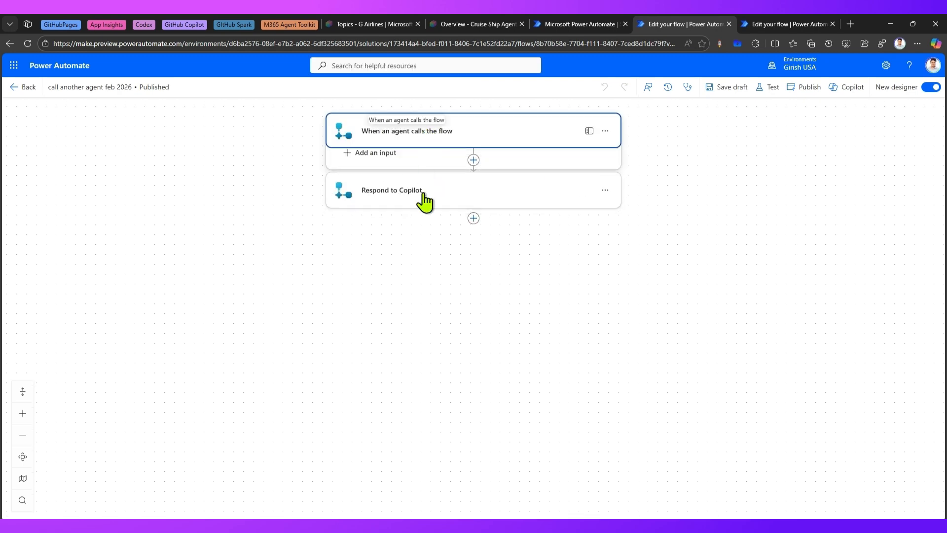
pyautogui.click(423, 196)
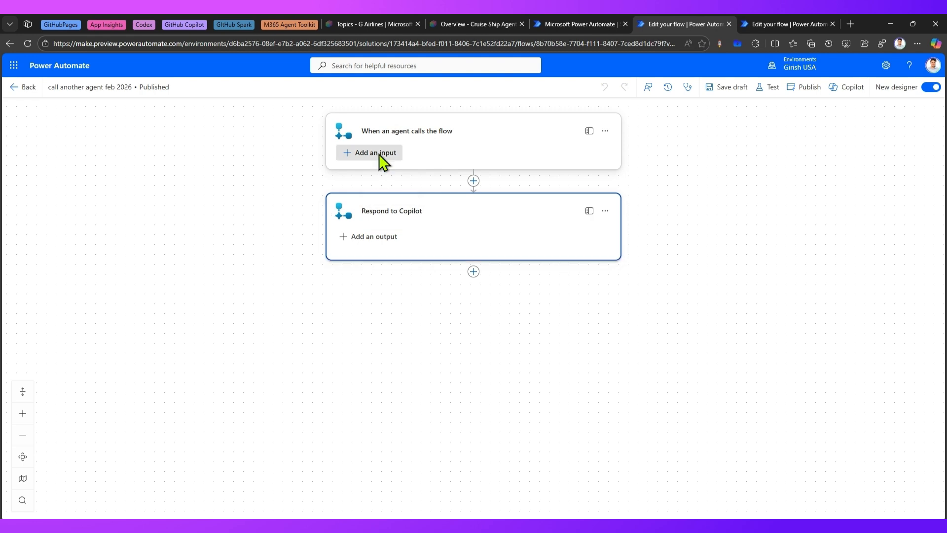
pyautogui.click(379, 154)
pyautogui.click(390, 292)
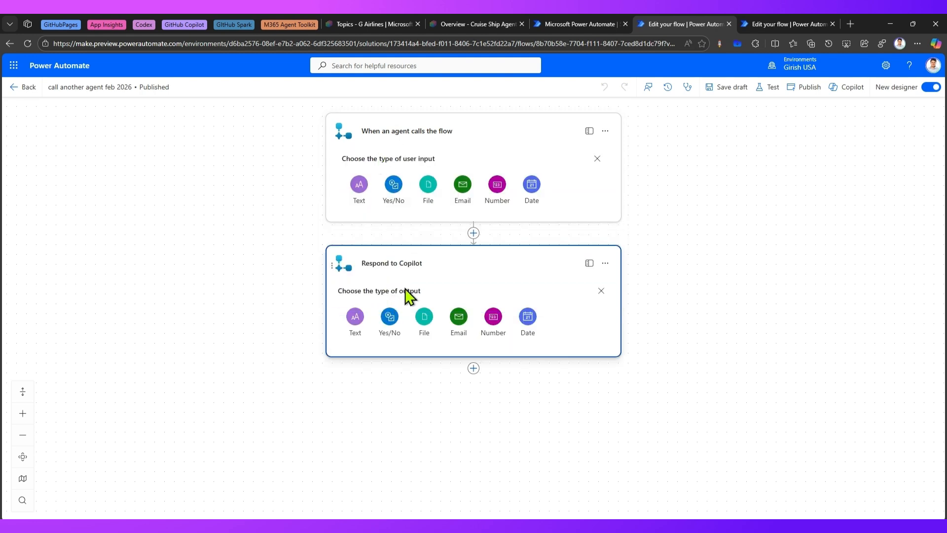
pyautogui.click(477, 232)
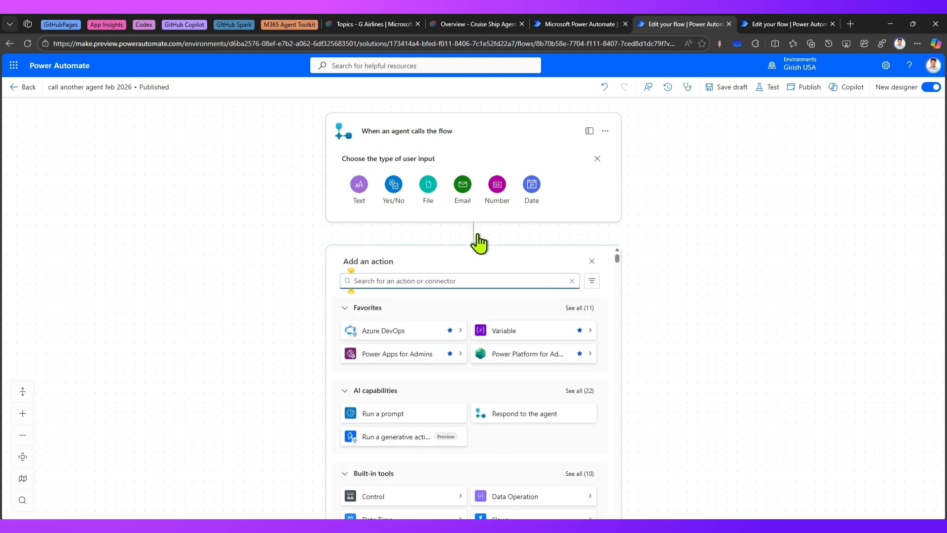
pyautogui.write('copilot')
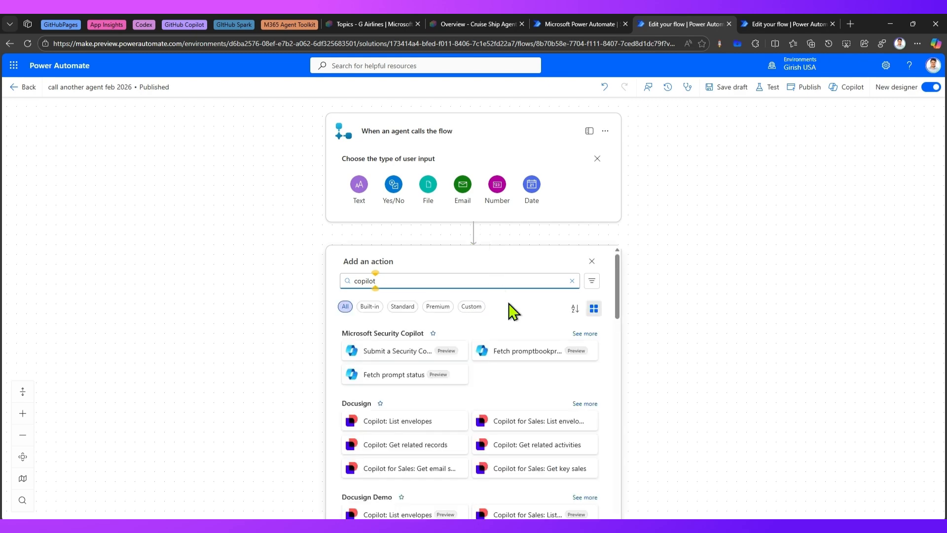
pyautogui.scroll(-5, 560, 401)
pyautogui.scroll(-4, 564, 397)
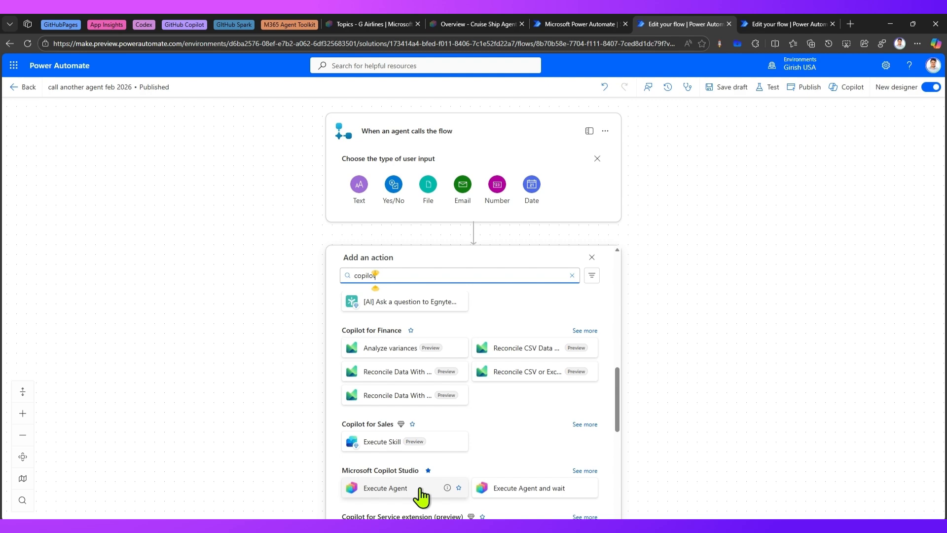
pyautogui.click(507, 495)
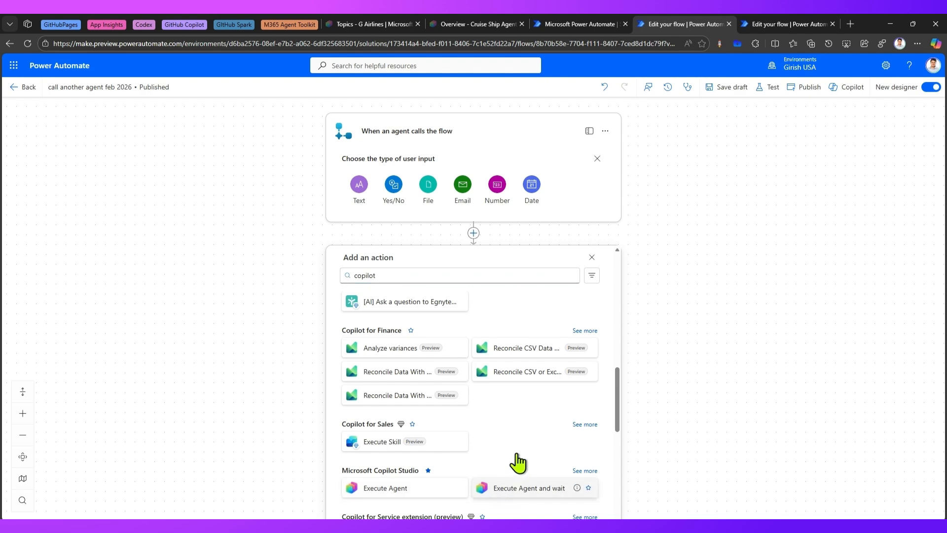
pyautogui.click(585, 491)
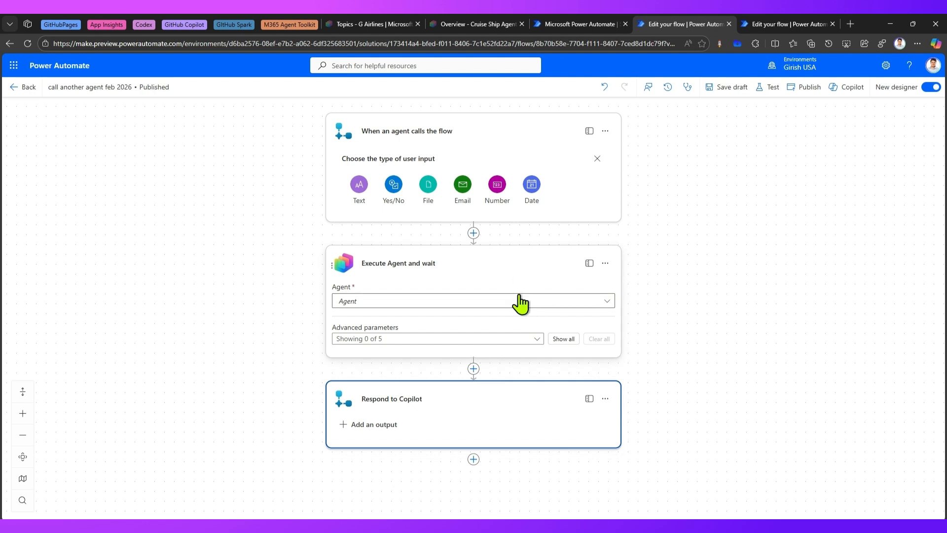
# Set the Execute Agent and wait action's agent to Cruise Ship Agent
pyautogui.click(366, 27)
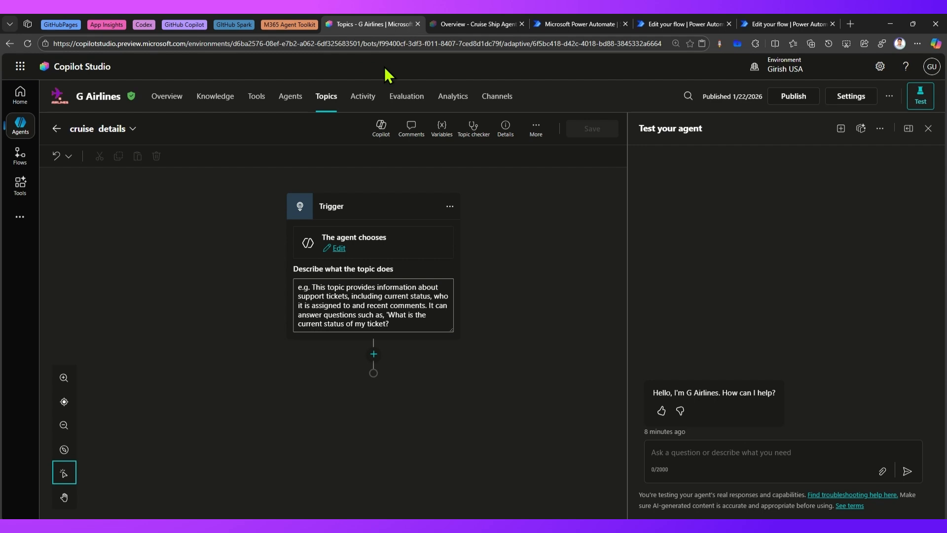
pyautogui.click(674, 27)
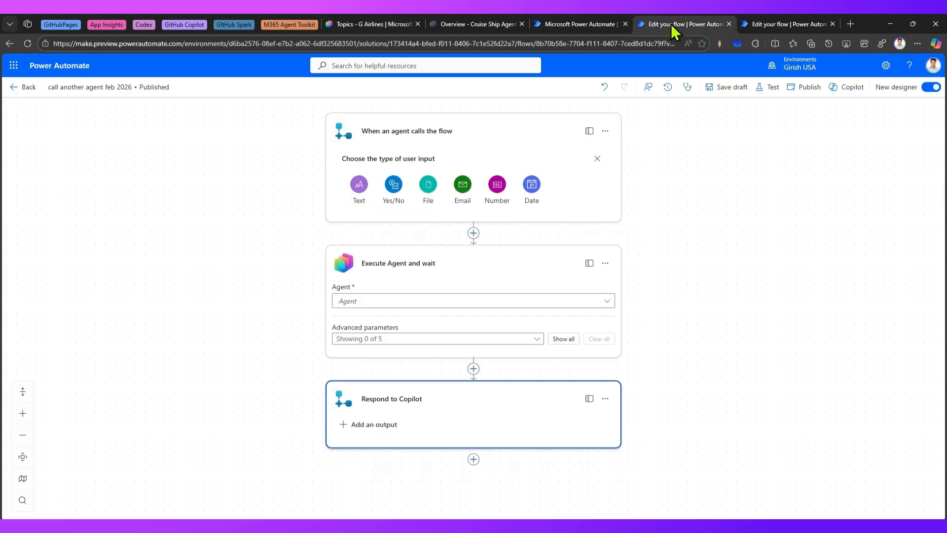
pyautogui.click(421, 301)
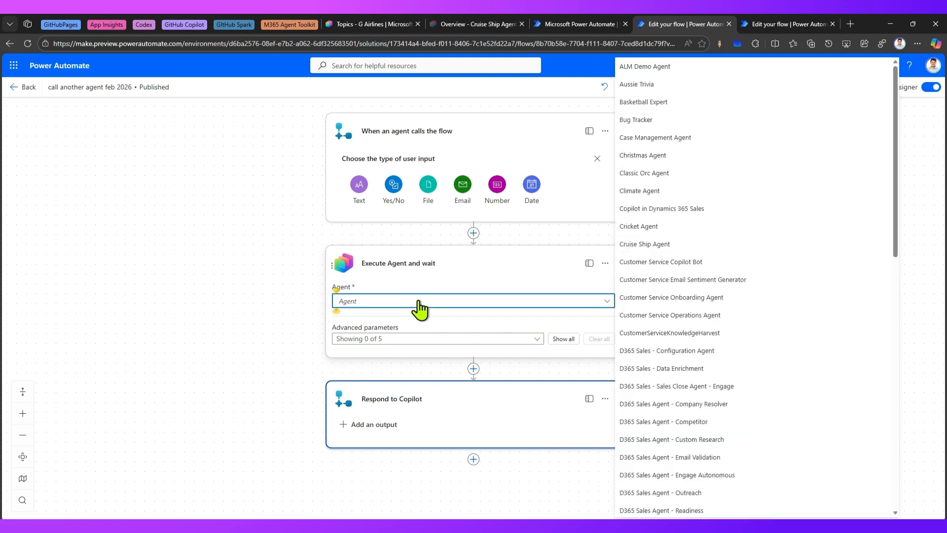
pyautogui.write('cruise')
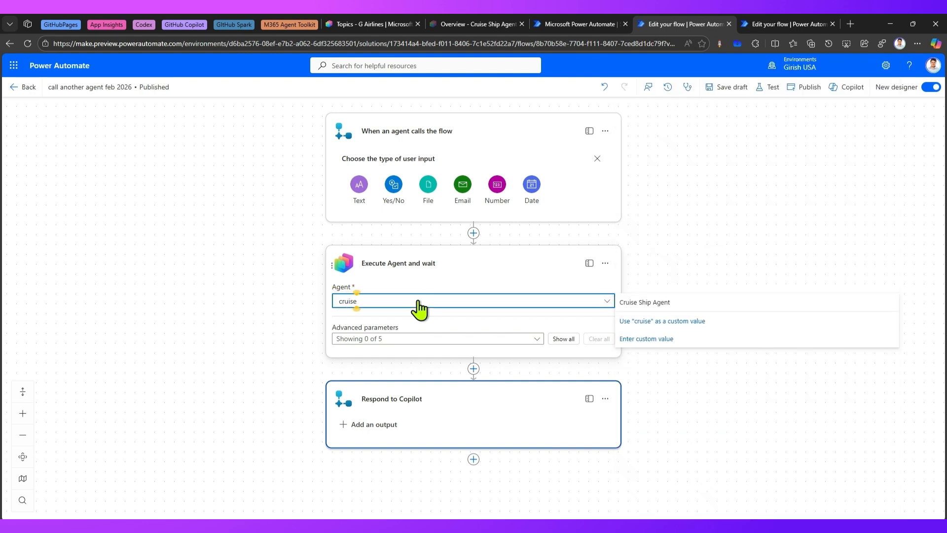
pyautogui.click(657, 303)
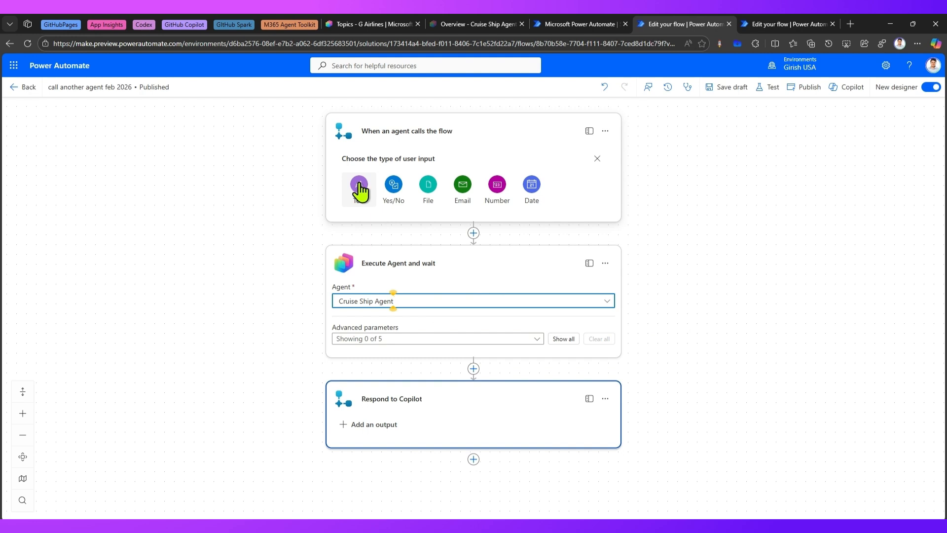
# Add a text input named in to the When an agent calls the flow trigger
pyautogui.click(360, 188)
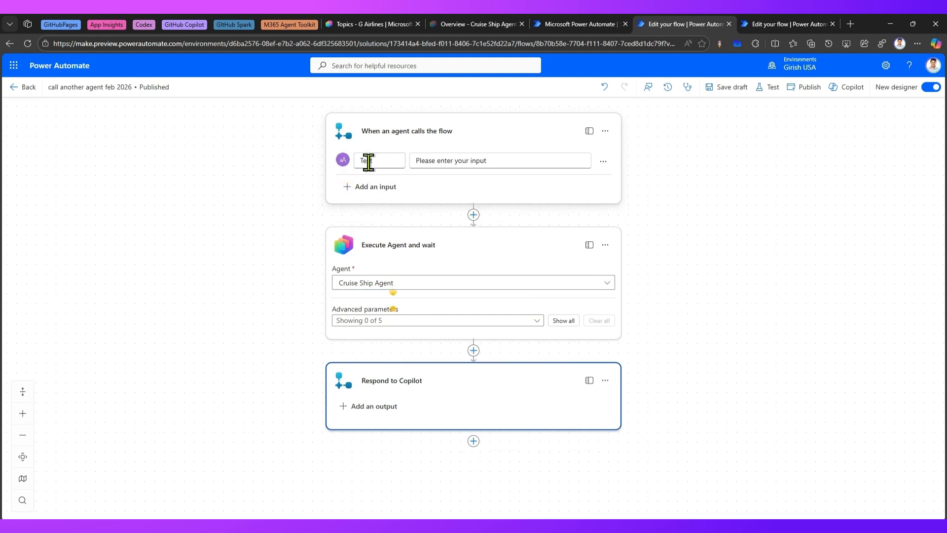
pyautogui.doubleClick(368, 160)
pyautogui.write('in')
pyautogui.click(474, 161)
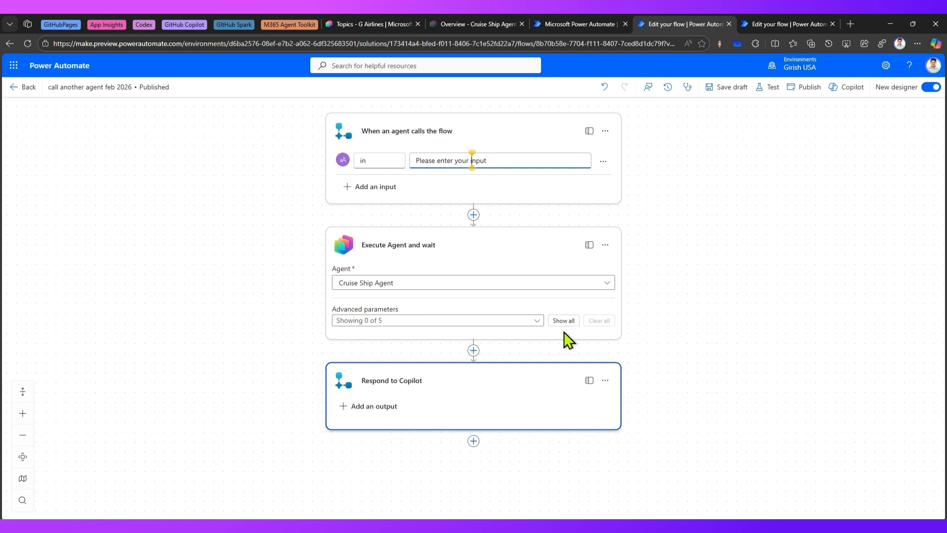
# Enable the Message advanced parameter of Execute Agent and wait and fill it with the trigger's in input
pyautogui.click(536, 321)
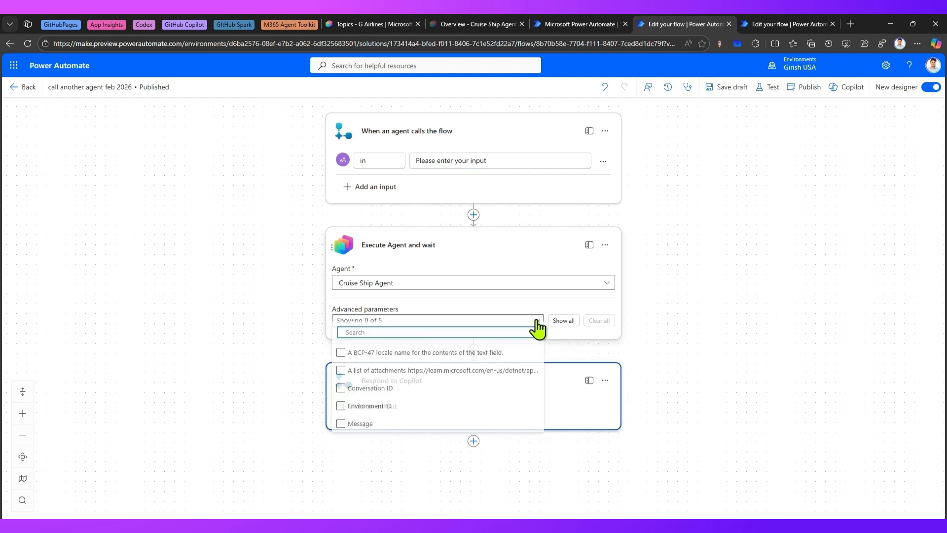
pyautogui.click(359, 428)
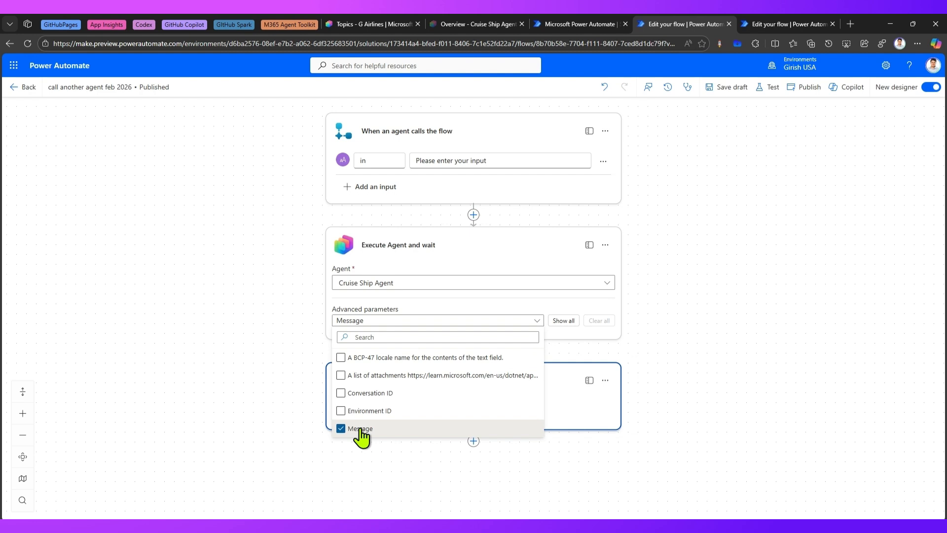
pyautogui.click(573, 348)
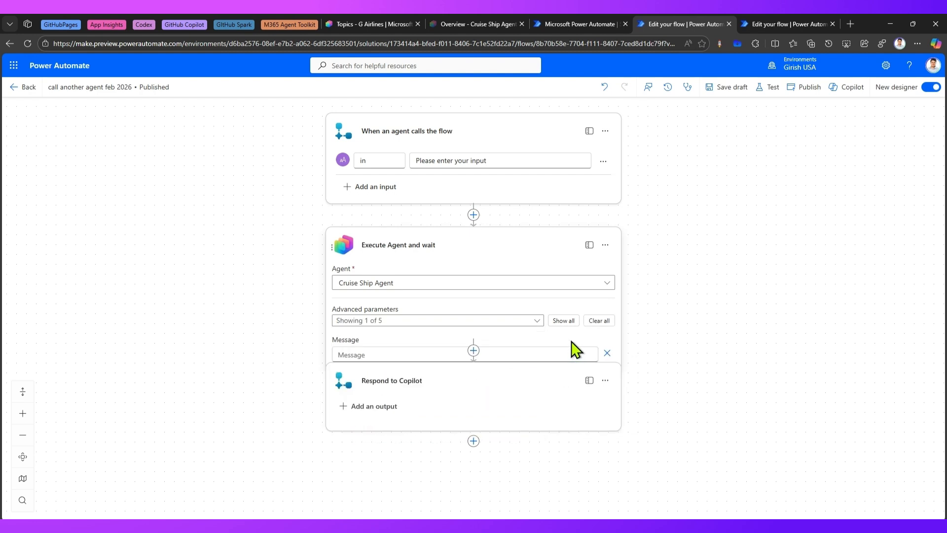
pyautogui.click(469, 354)
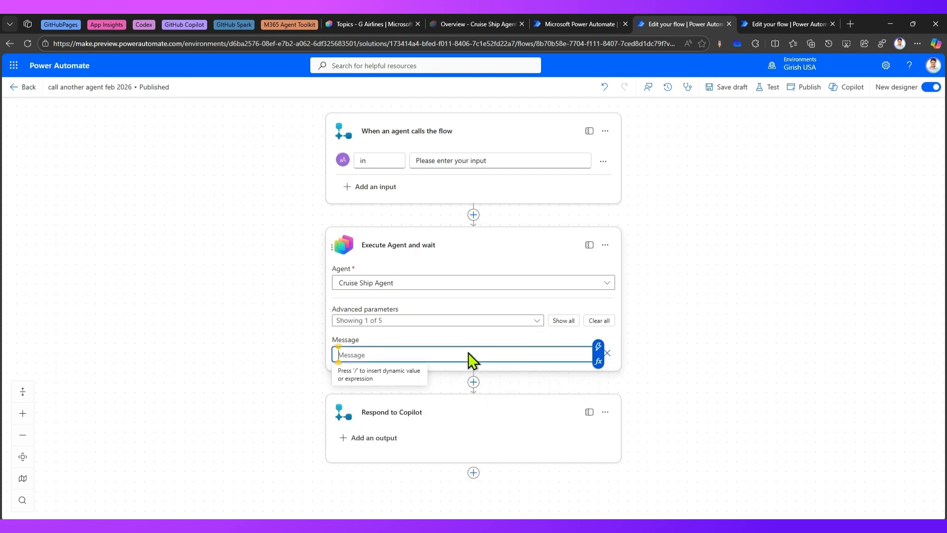
pyautogui.click(597, 347)
pyautogui.click(646, 397)
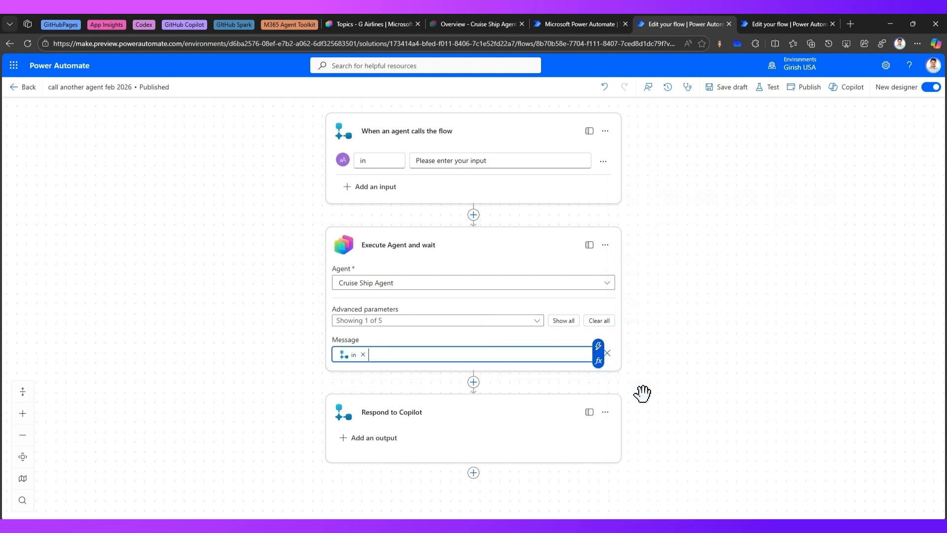
# Add a text output named out to Respond to Copilot, set to the Execute Agent and wait body/responses value
pyautogui.click(374, 439)
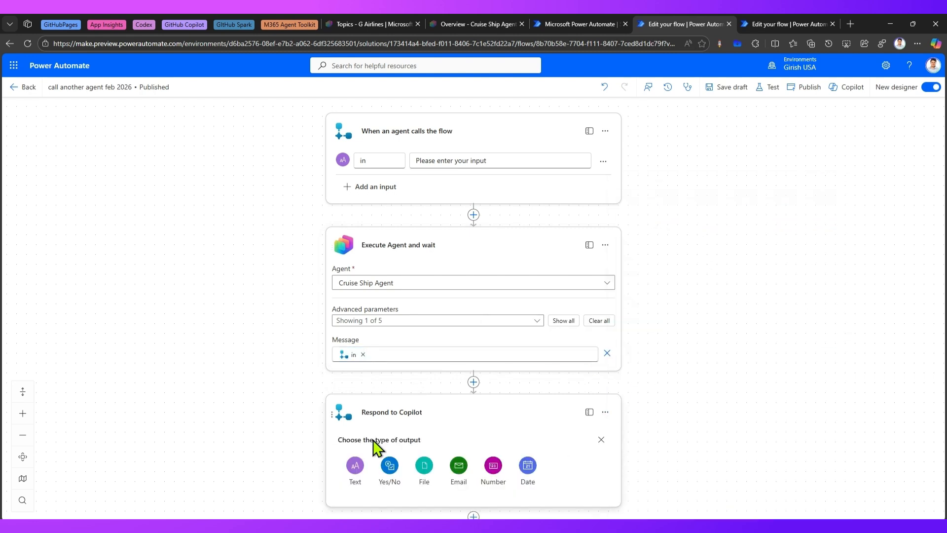
pyautogui.click(357, 466)
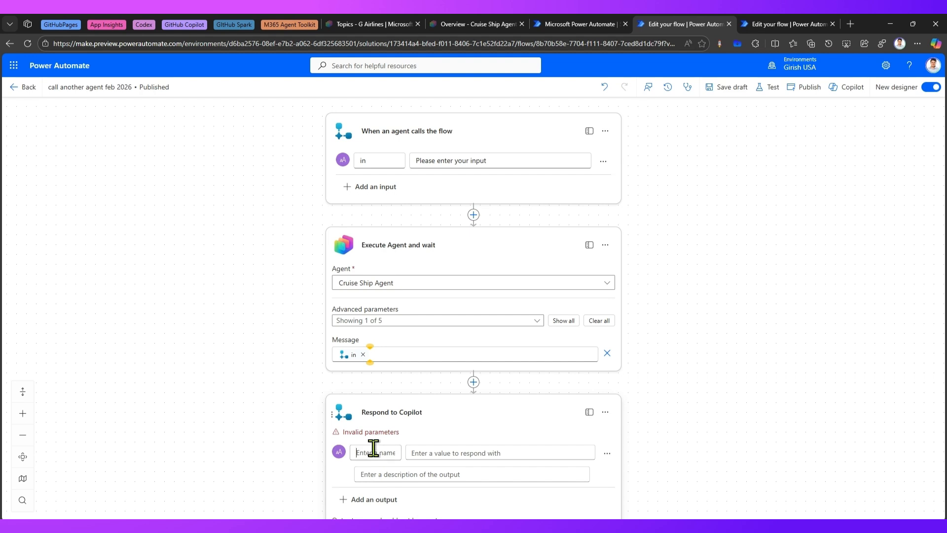
pyautogui.click(369, 453)
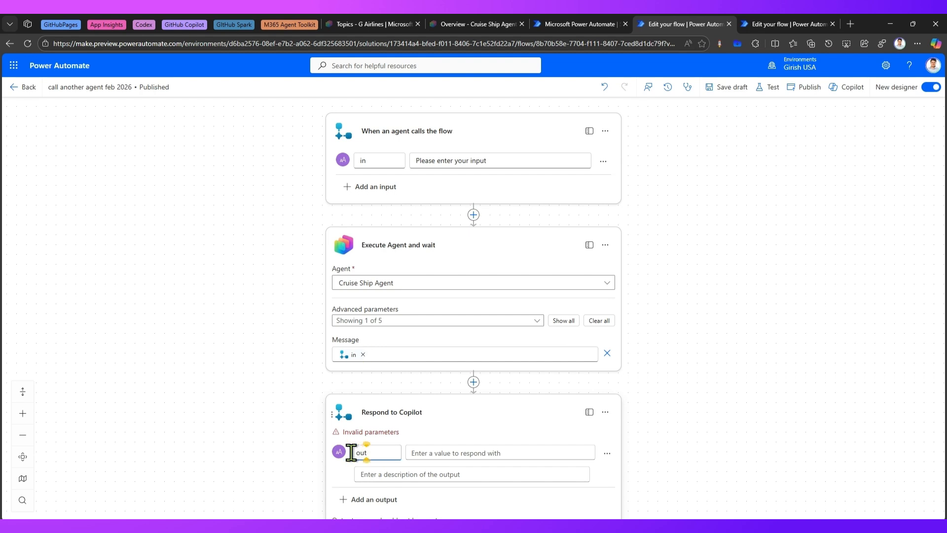
pyautogui.click(464, 456)
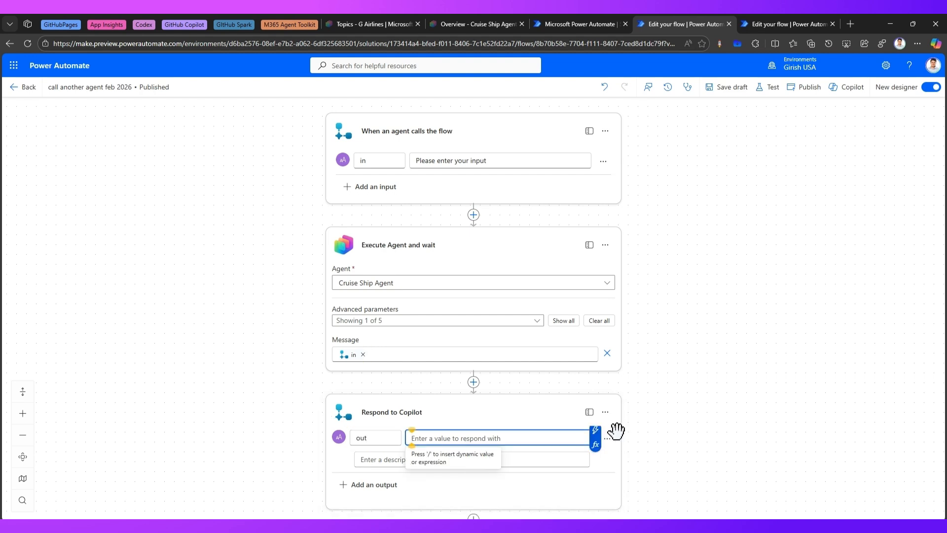
pyautogui.click(596, 431)
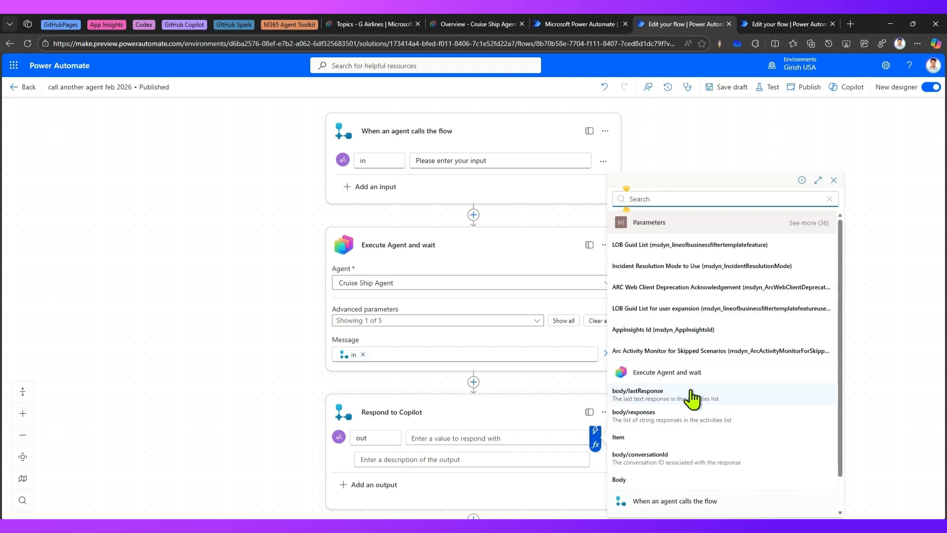
pyautogui.moveTo(607, 383)
pyautogui.mouseDown()
pyautogui.moveTo(615, 414)
pyautogui.moveTo(686, 472)
pyautogui.moveTo(767, 475)
pyautogui.mouseUp()
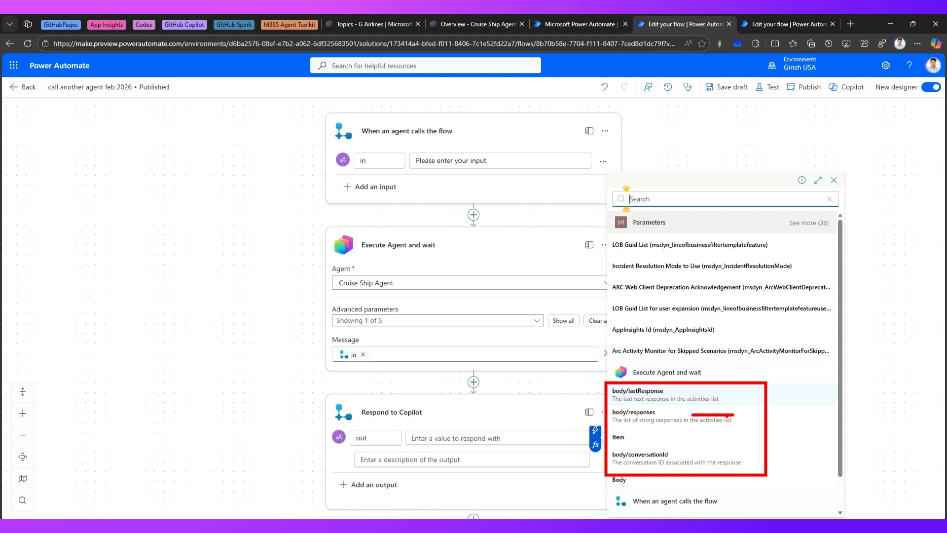
pyautogui.press('Escape')
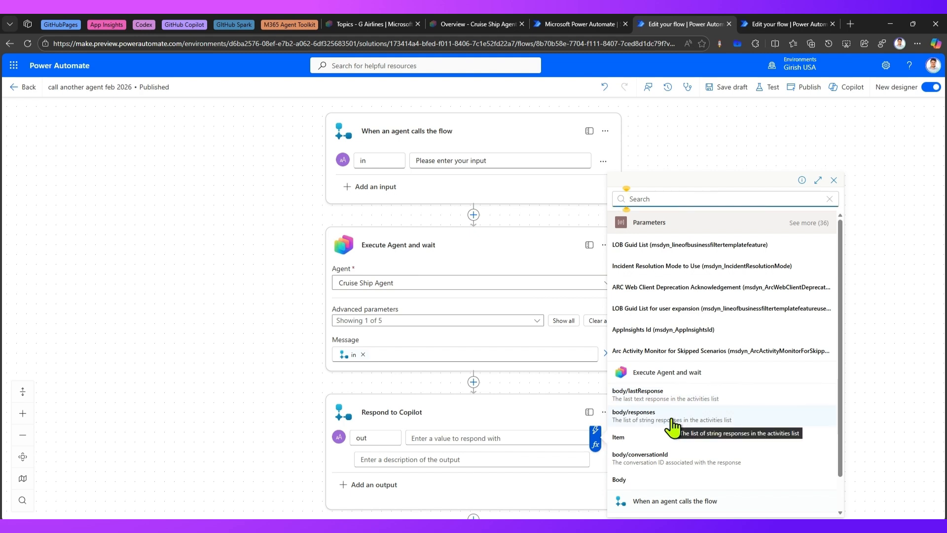
pyautogui.click(673, 422)
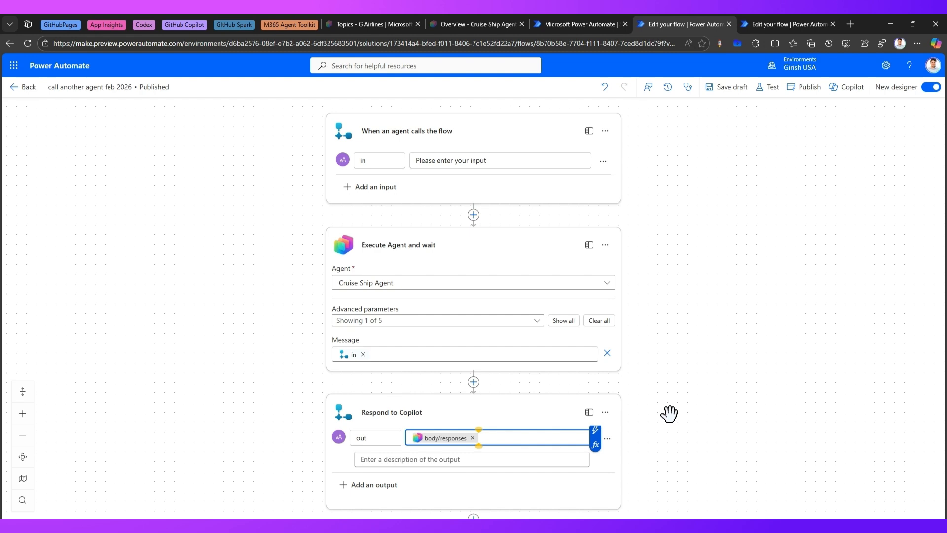
# Publish the flow and switch back to the G Airlines cruise details topic in Copilot Studio
pyautogui.scroll(-1, 549, 433)
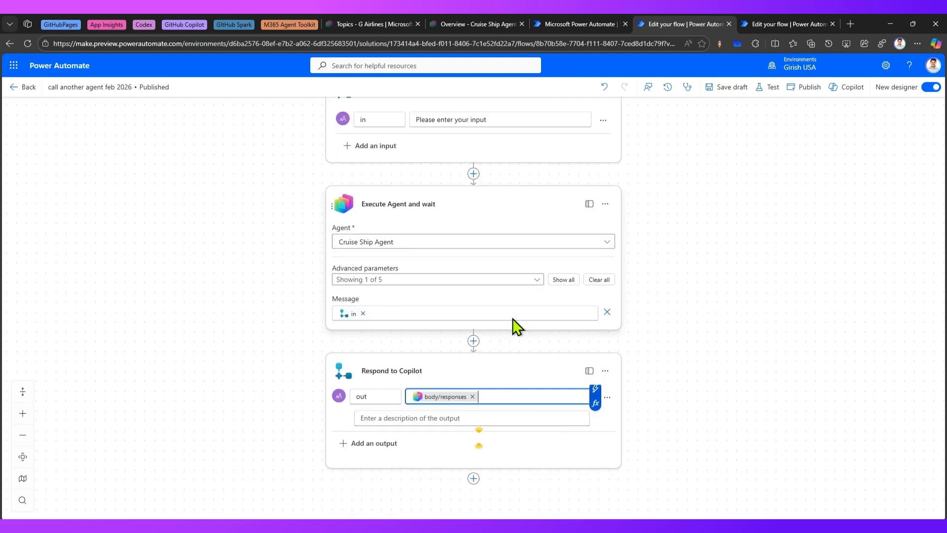
pyautogui.scroll(1, 512, 340)
pyautogui.scroll(1, 605, 262)
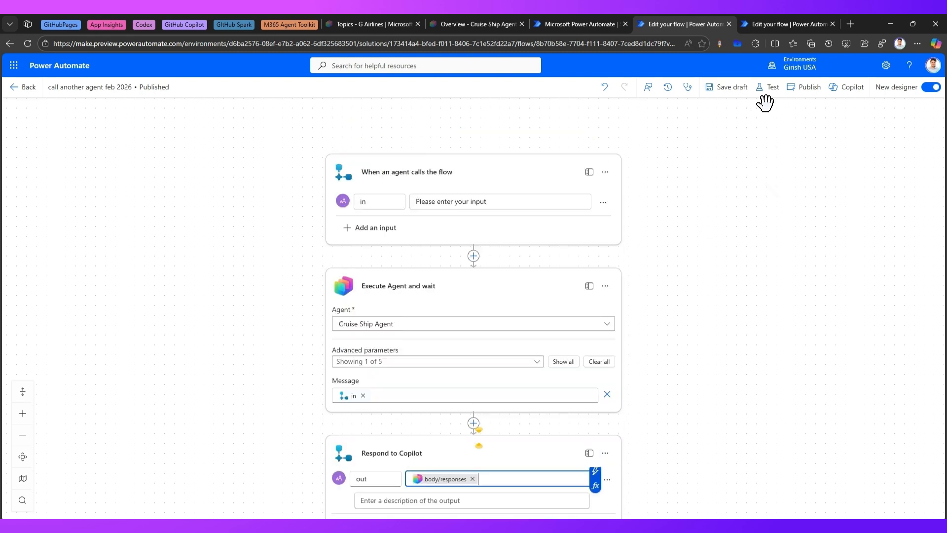
pyautogui.click(800, 91)
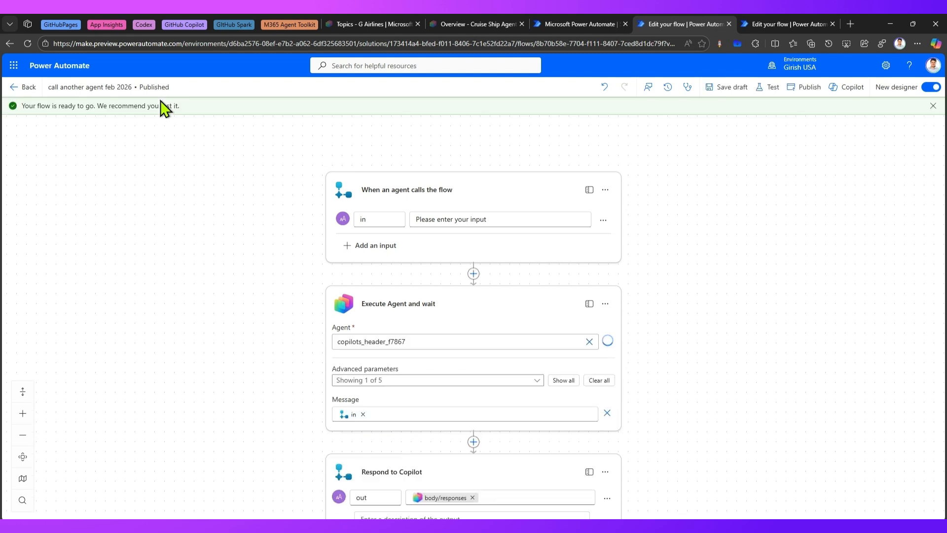
pyautogui.click(354, 28)
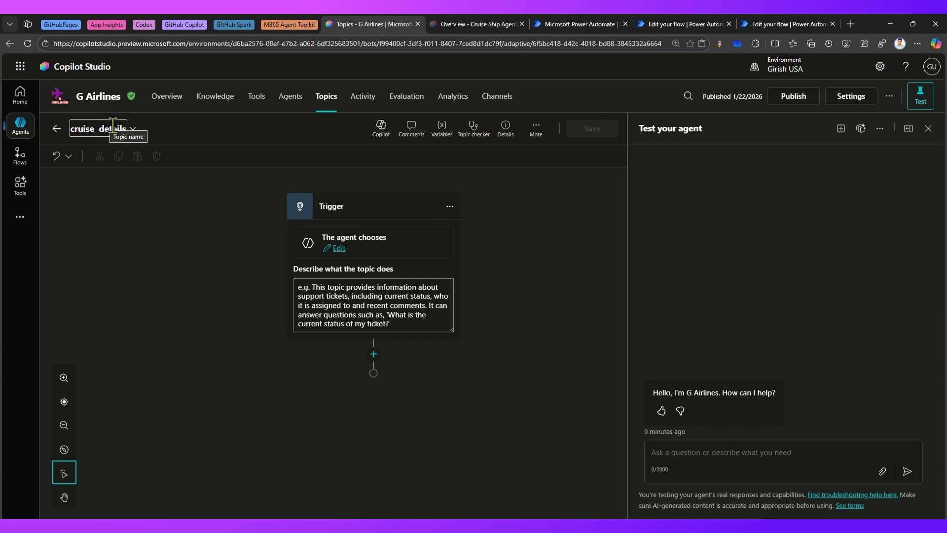
# Open the add-tool picker below the topic trigger and search the tools for feb
pyautogui.click(373, 354)
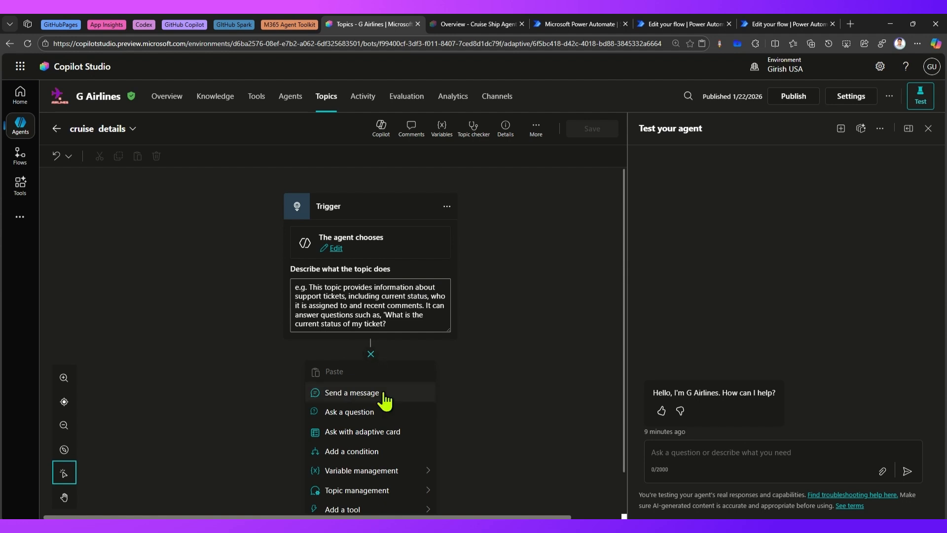
pyautogui.scroll(-1, 375, 401)
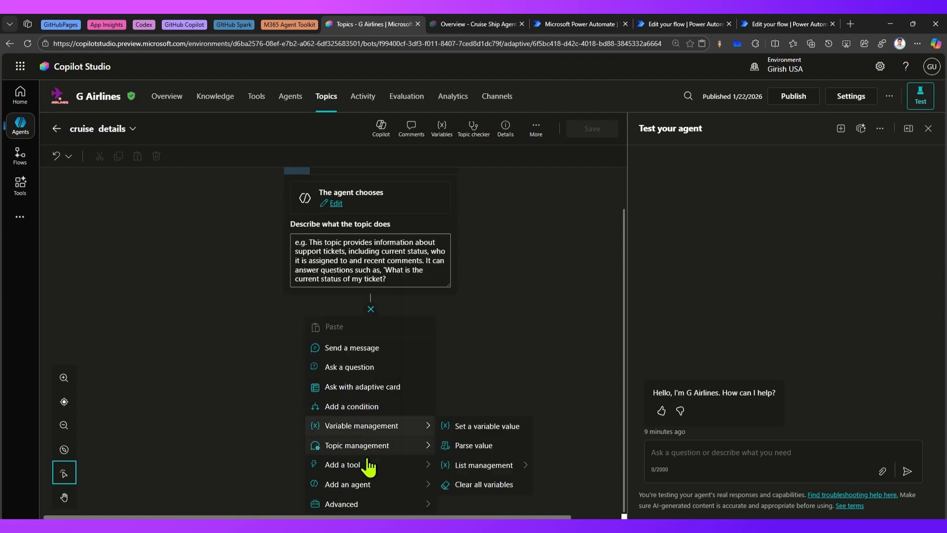
pyautogui.moveTo(368, 469)
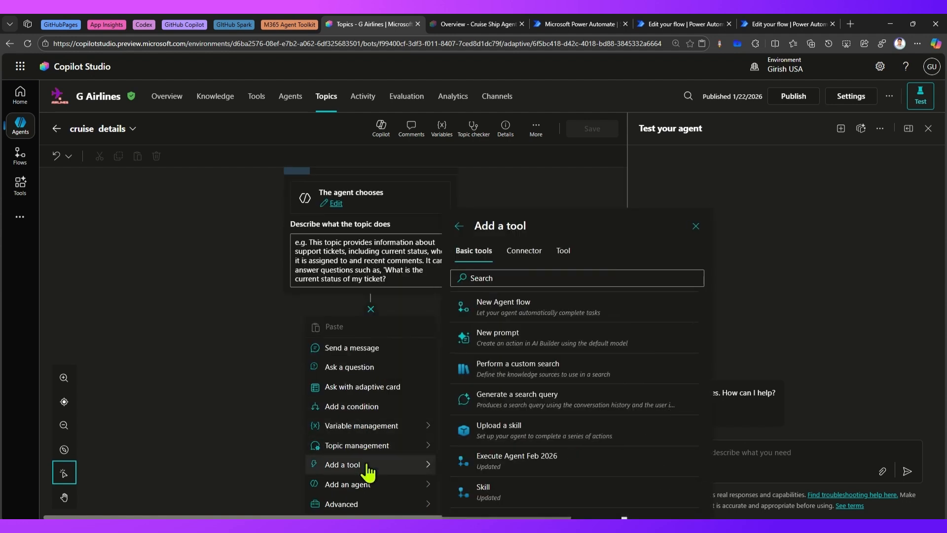
pyautogui.scroll(-3, 552, 470)
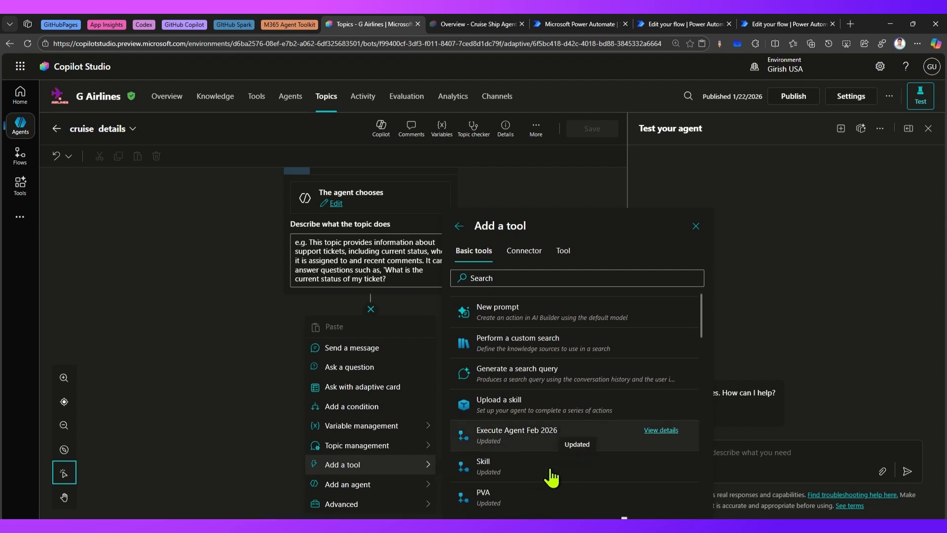
pyautogui.scroll(-10, 553, 477)
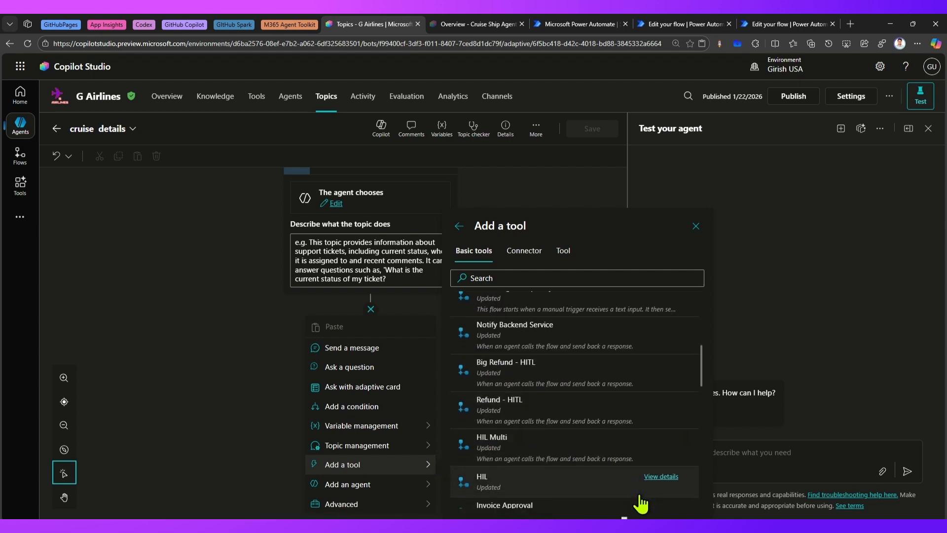
pyautogui.click(539, 277)
pyautogui.write('feb')
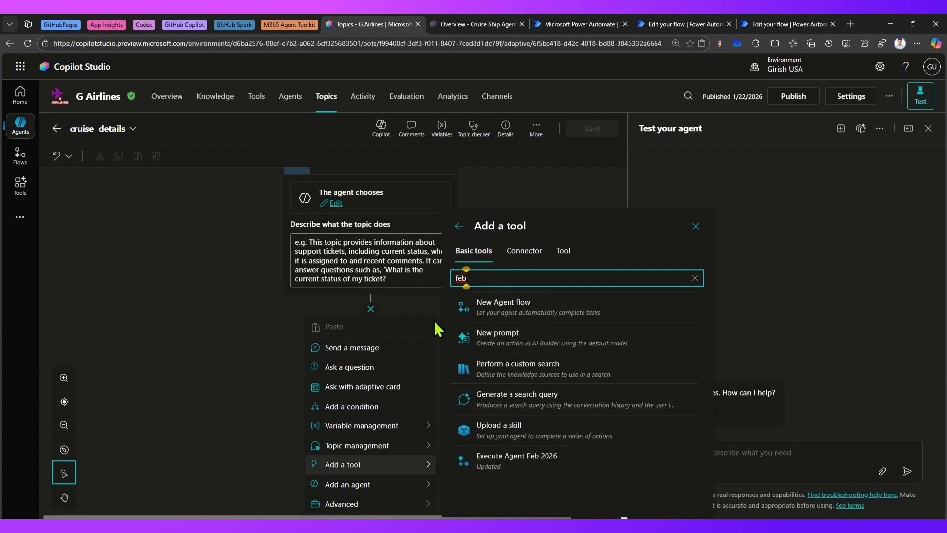
pyautogui.click(683, 24)
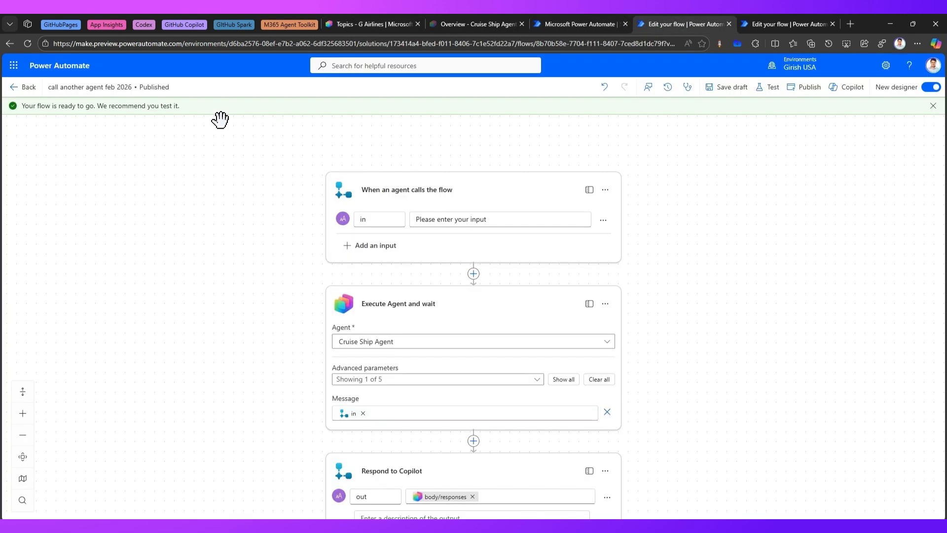
pyautogui.click(367, 24)
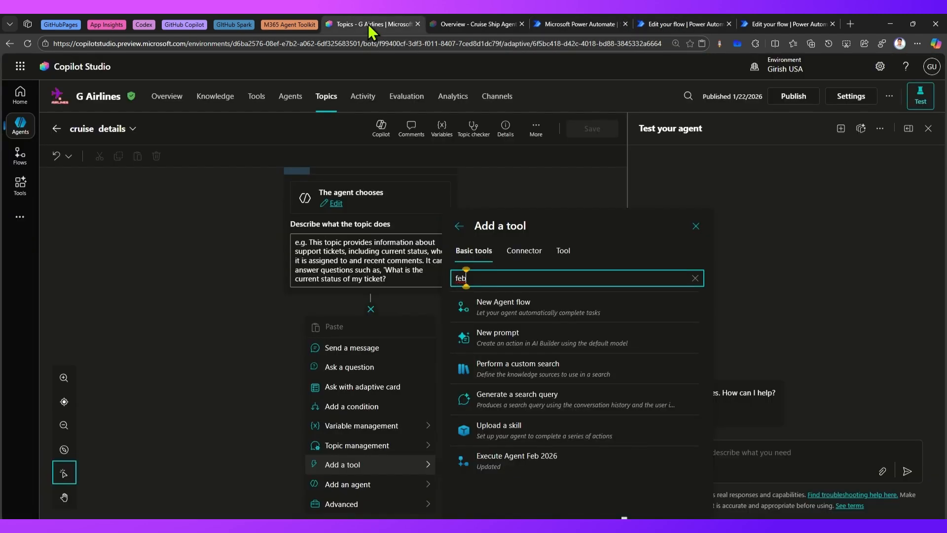
pyautogui.click(466, 23)
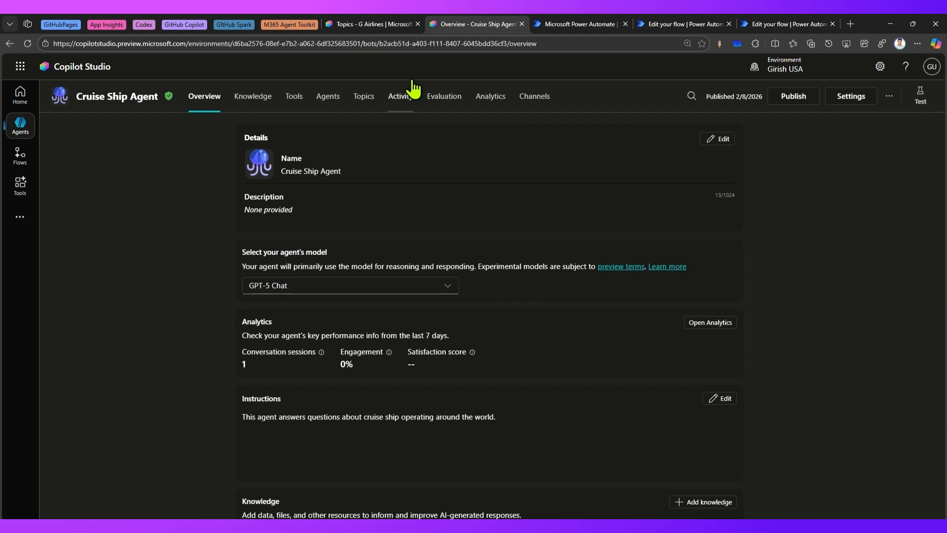
pyautogui.click(390, 23)
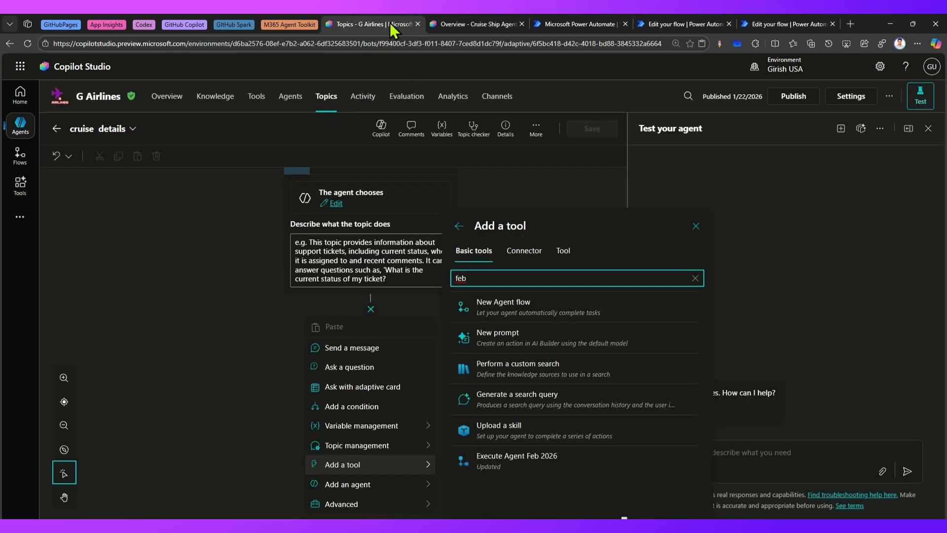
# Reload the cruise details topic and add the call another agent feb 2026 flow as an action below the trigger
pyautogui.click(696, 226)
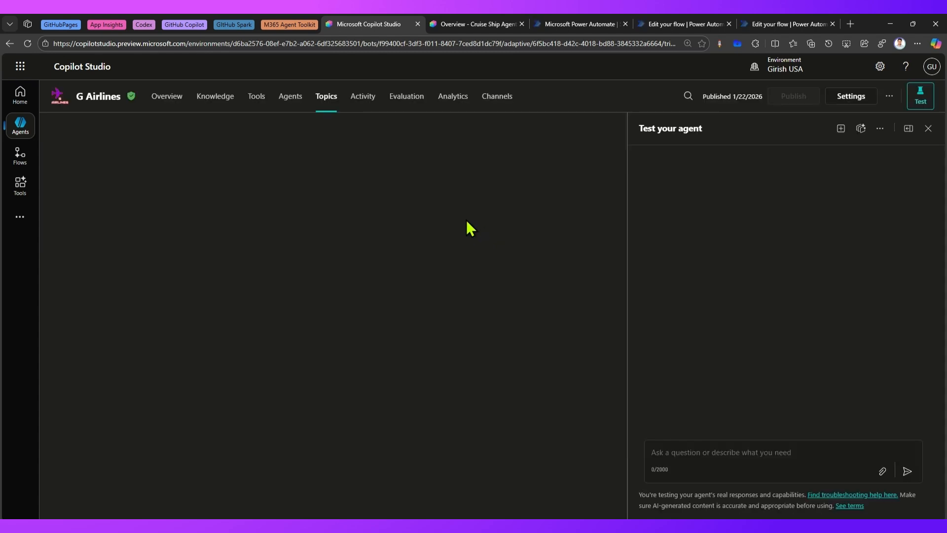
pyautogui.click(320, 97)
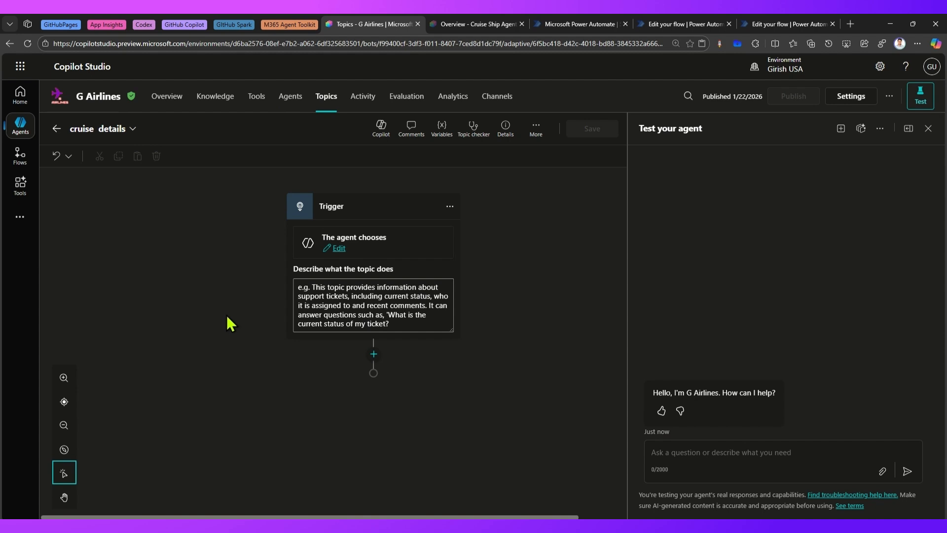
pyautogui.click(373, 353)
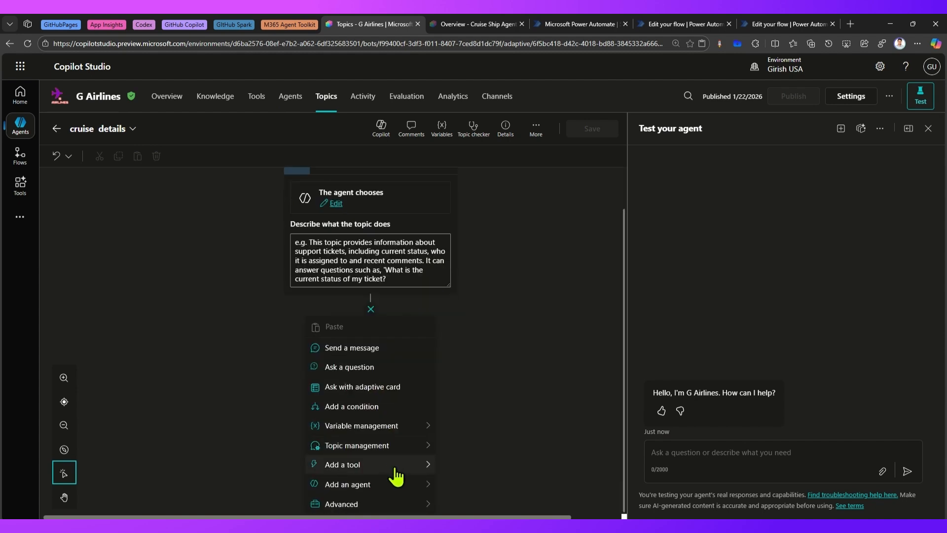
pyautogui.moveTo(397, 474)
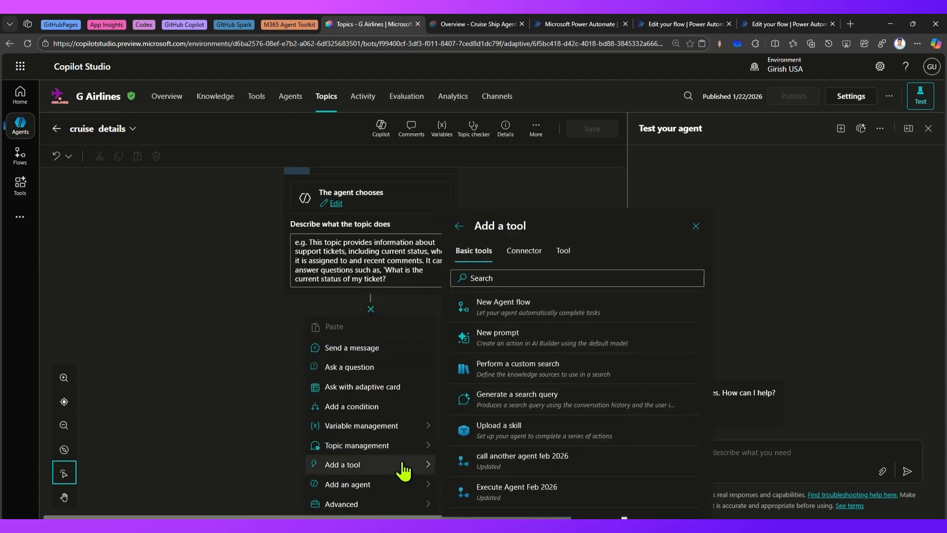
pyautogui.click(518, 459)
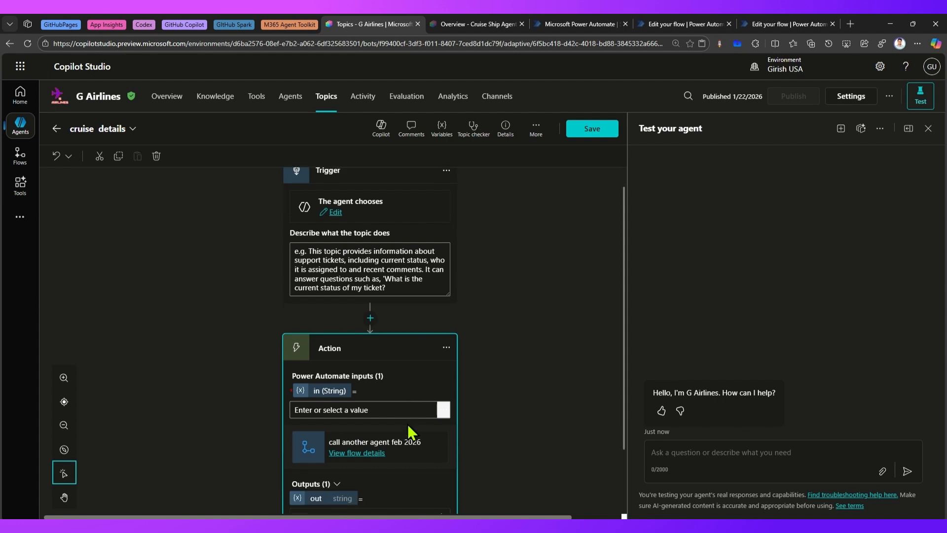
# Insert a Question node before the action asking "What cruise details you are up to?"
pyautogui.scroll(2, 409, 422)
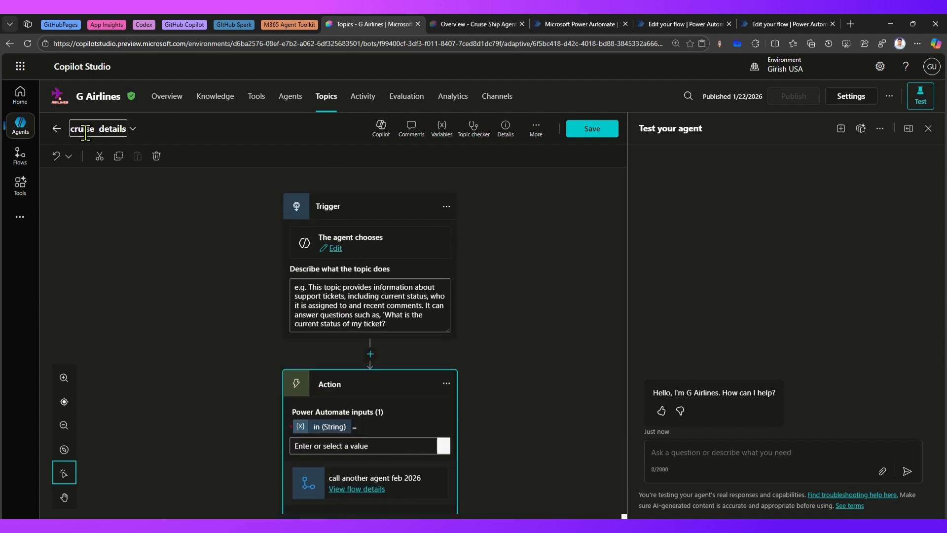
pyautogui.click(370, 354)
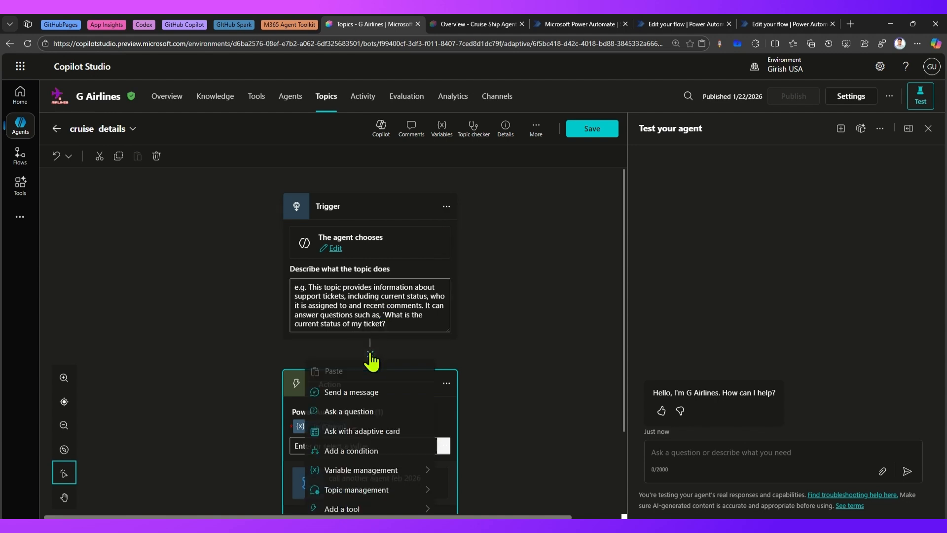
pyautogui.scroll(-1, 356, 414)
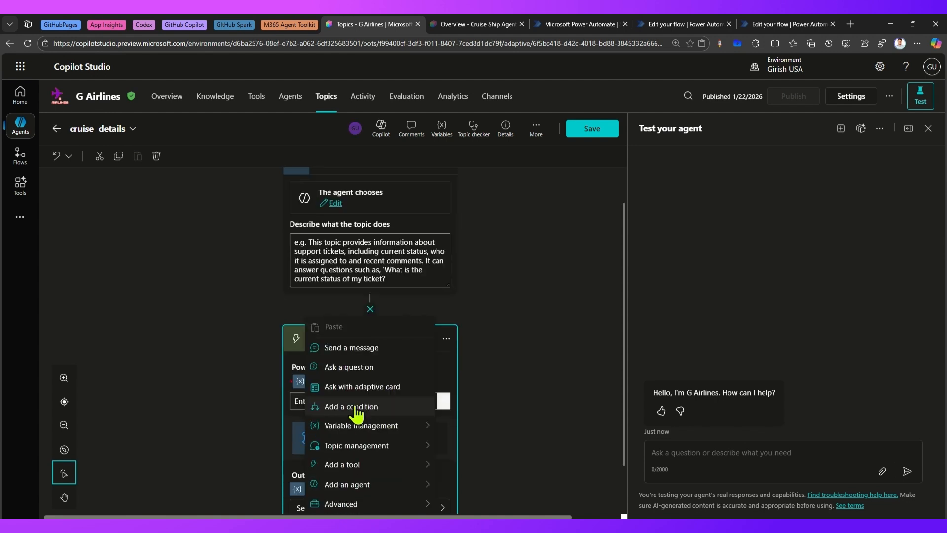
pyautogui.click(352, 370)
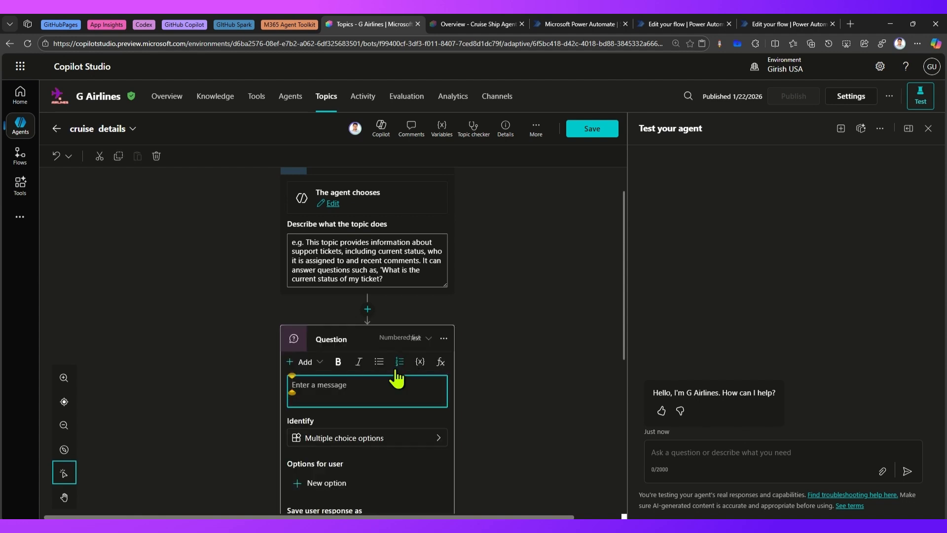
pyautogui.write('What c')
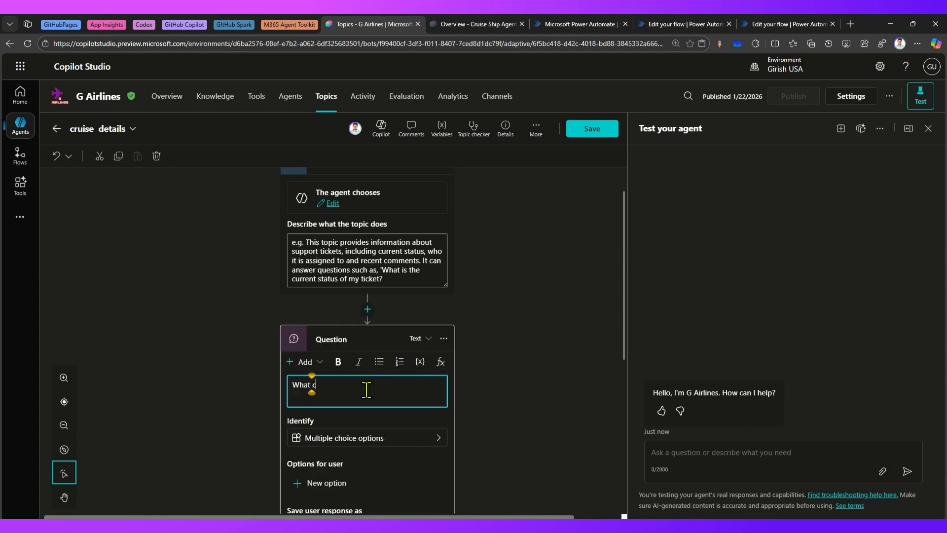
pyautogui.write('ruise details you are')
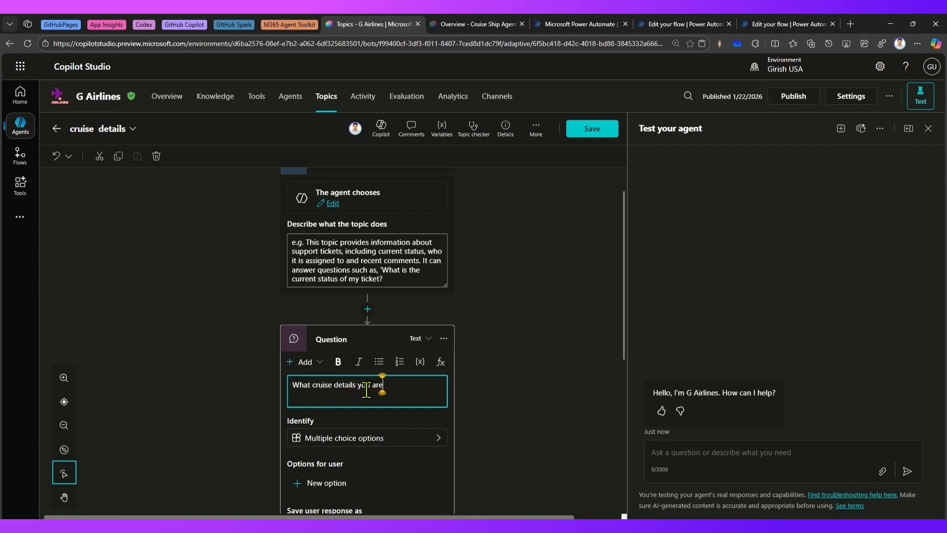
pyautogui.write(' up to?')
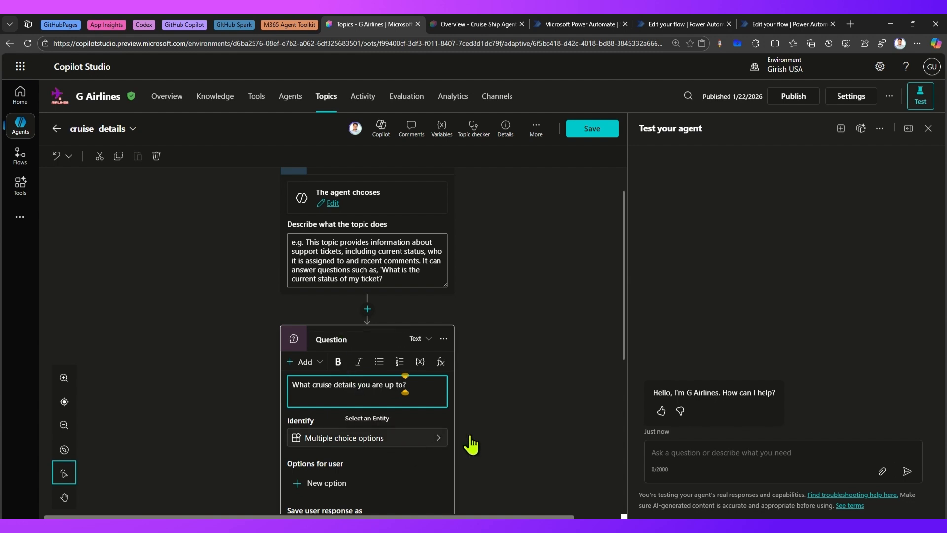
# Set the question to identify the user's entire response
pyautogui.click(439, 437)
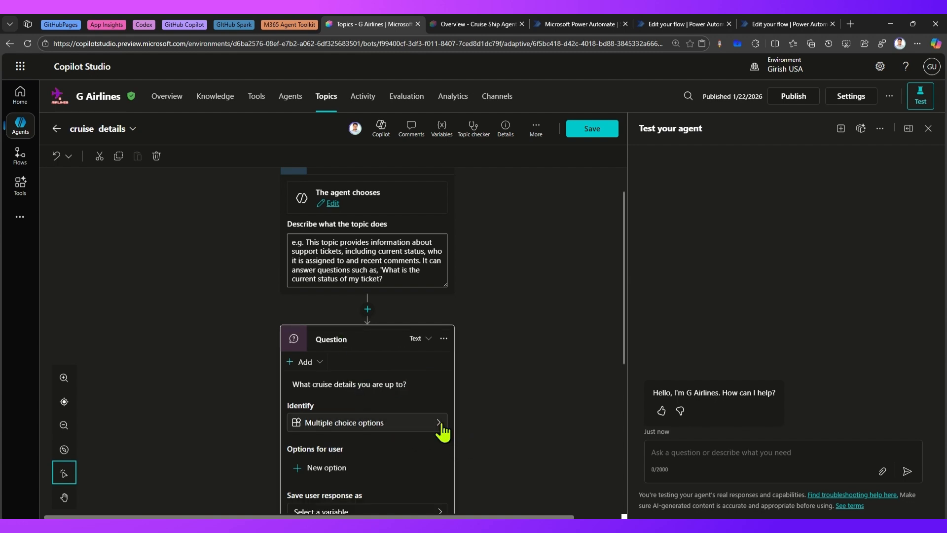
pyautogui.click(437, 424)
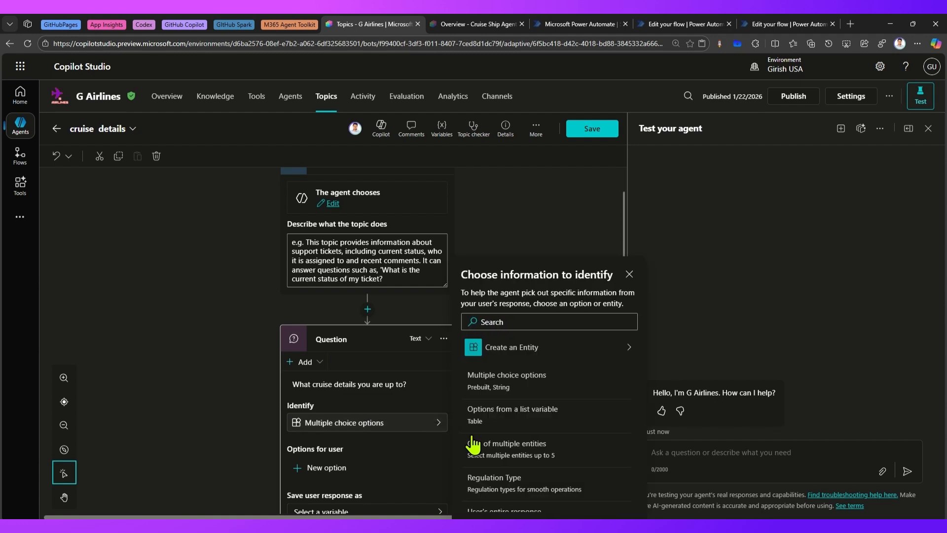
pyautogui.scroll(-2, 524, 498)
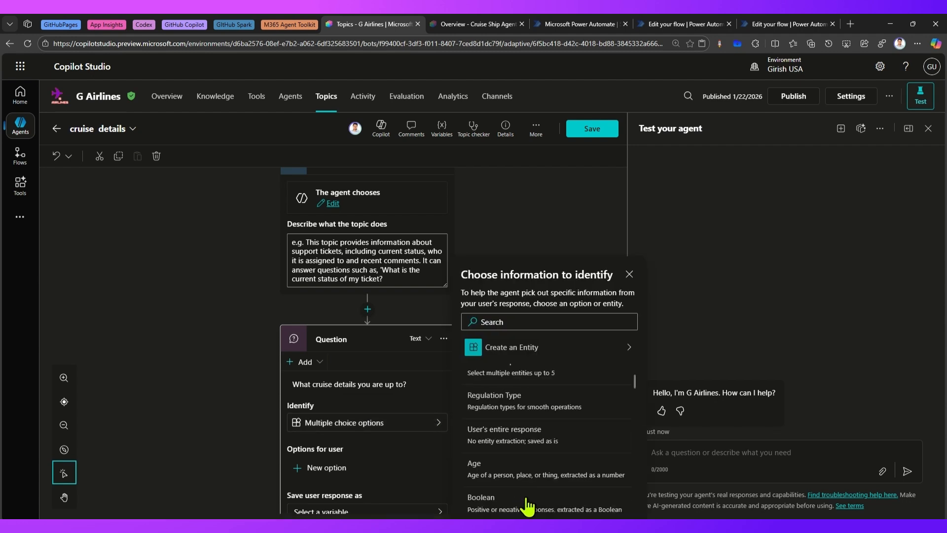
pyautogui.click(510, 434)
pyautogui.scroll(-3, 404, 420)
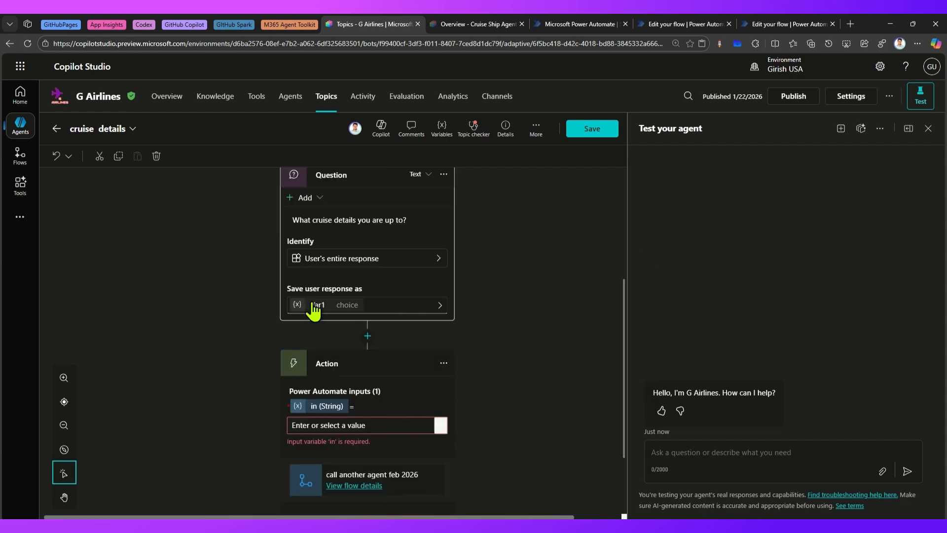
# Rename the question's saved response variable to userQuery
pyautogui.click(459, 304)
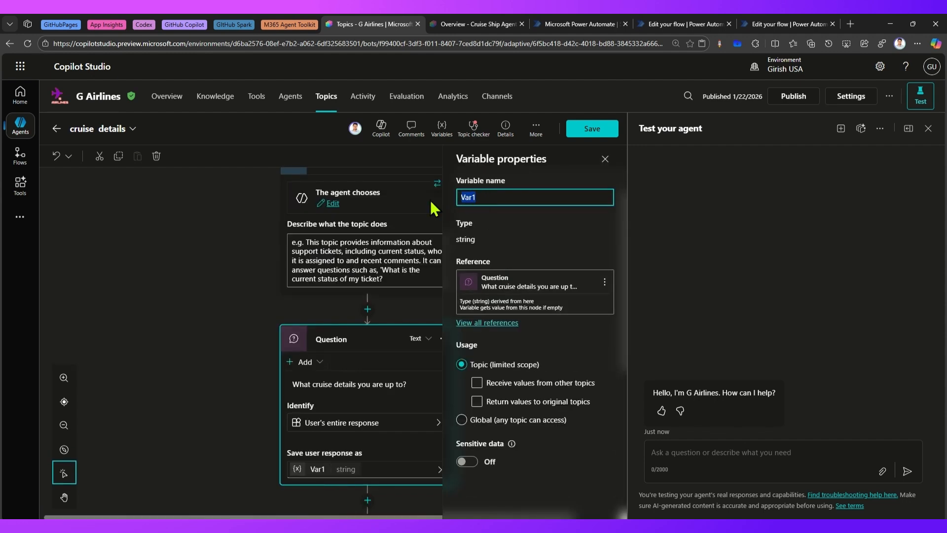
pyautogui.write('userRe')
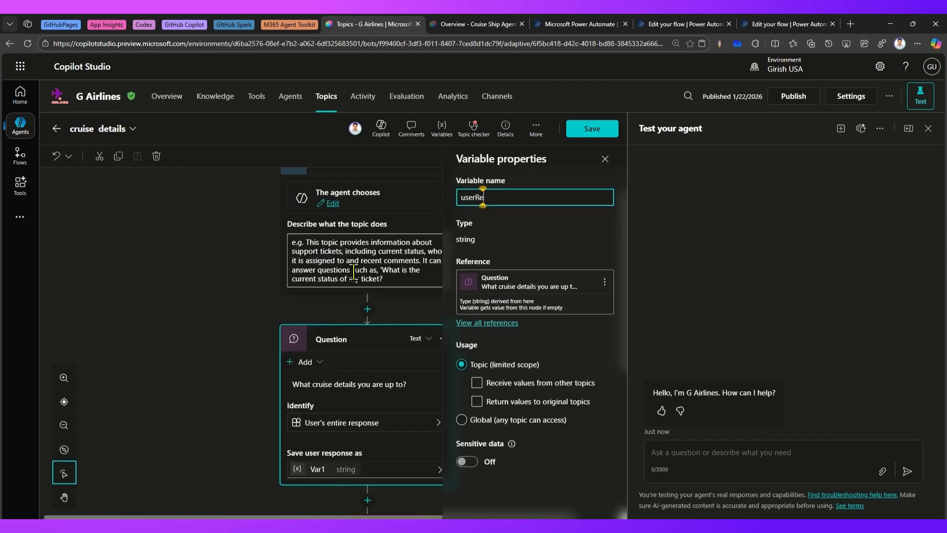
pyautogui.write('sponse')
pyautogui.click(480, 196)
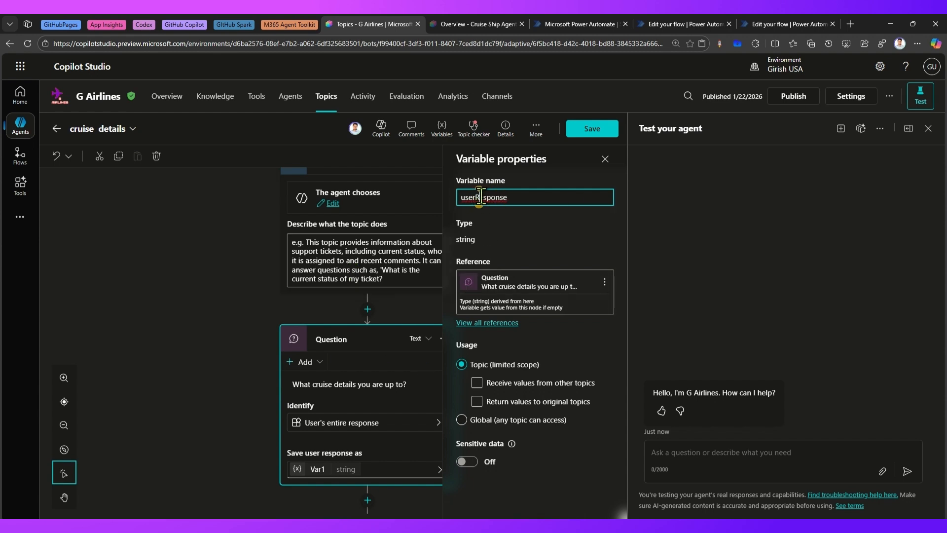
pyautogui.press('Delete')
pyautogui.press('Delete')
pyautogui.press('Delete')
pyautogui.press('Delete')
pyautogui.press('Delete')
pyautogui.press('Delete')
pyautogui.press('Delete')
pyautogui.write('esponse')
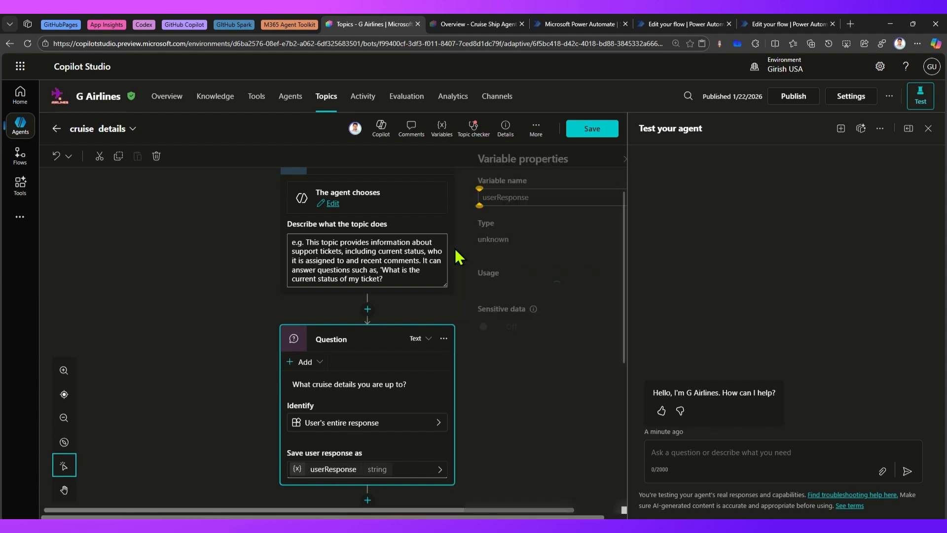
pyautogui.click(513, 201)
pyautogui.press('BackSpace')
pyautogui.press('BackSpace')
pyautogui.press('BackSpace')
pyautogui.press('BackSpace')
pyautogui.press('BackSpace')
pyautogui.press('BackSpace')
pyautogui.press('BackSpace')
pyautogui.press('BackSpace')
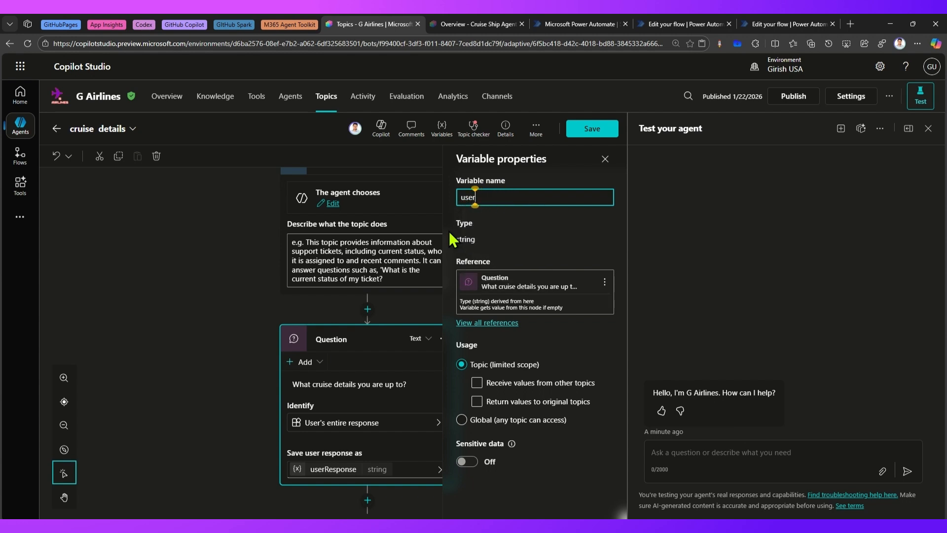
pyautogui.write('Query')
pyautogui.click(393, 499)
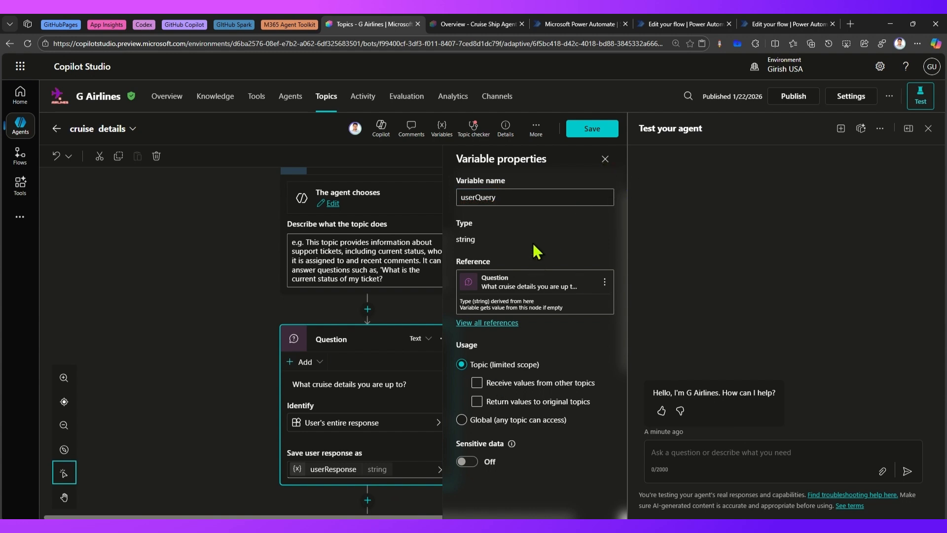
pyautogui.click(605, 159)
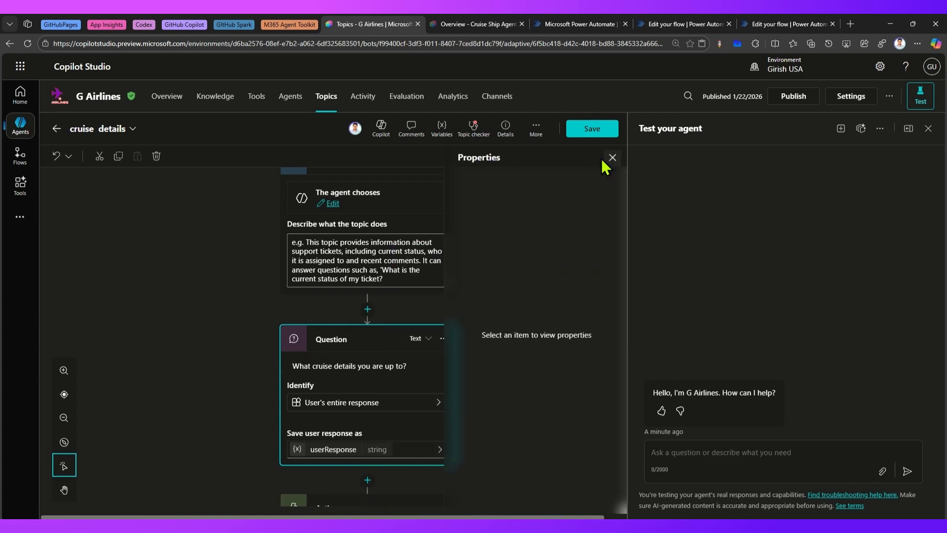
# Set the action's 'in' input to the userQuery variable
pyautogui.scroll(-2, 345, 443)
pyautogui.click(340, 487)
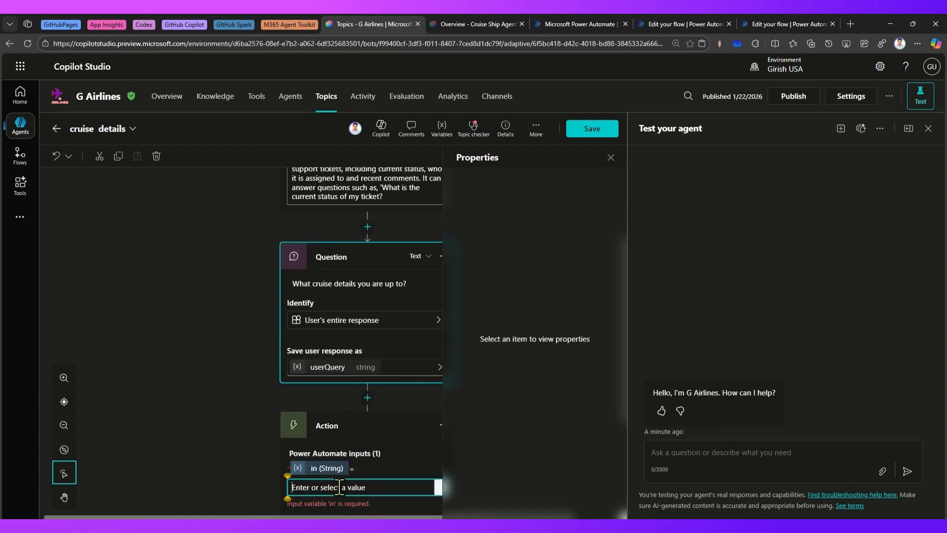
pyautogui.scroll(-4, 341, 488)
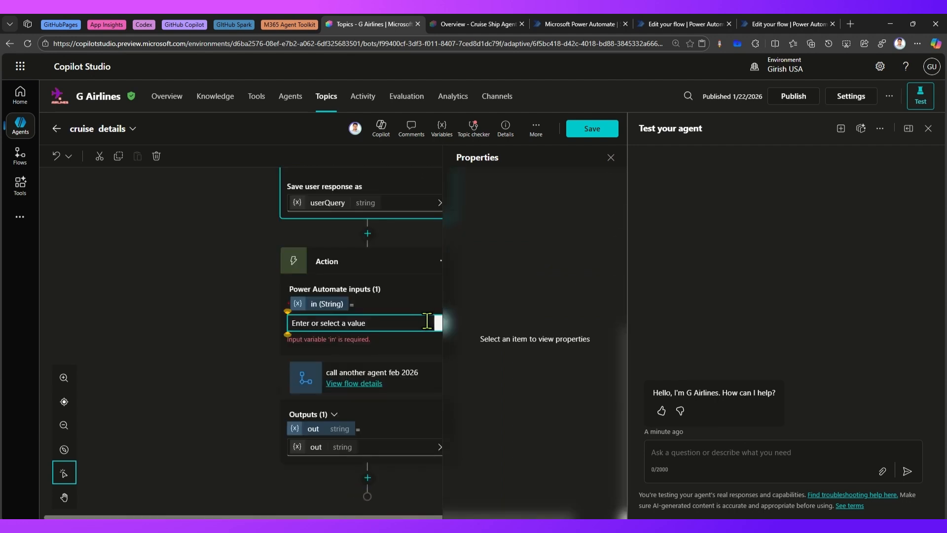
pyautogui.click(611, 157)
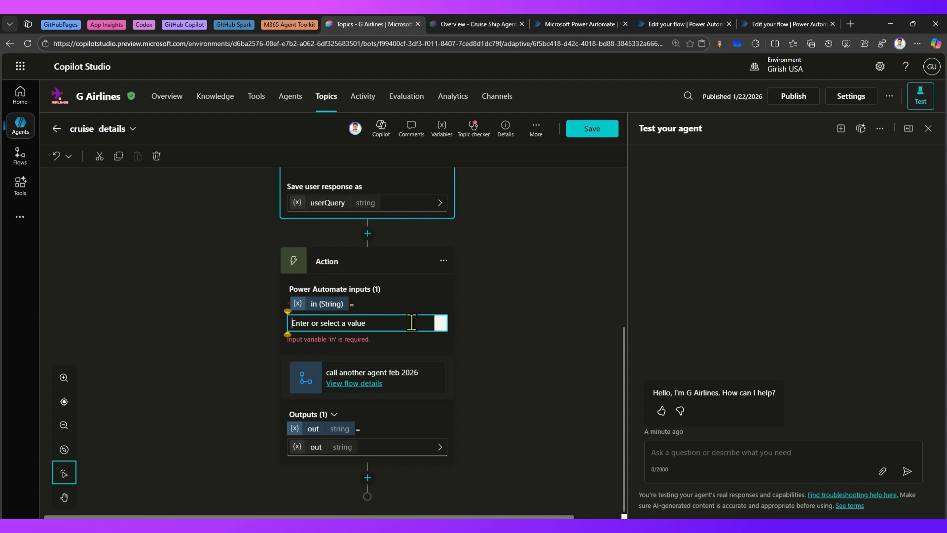
pyautogui.click(440, 323)
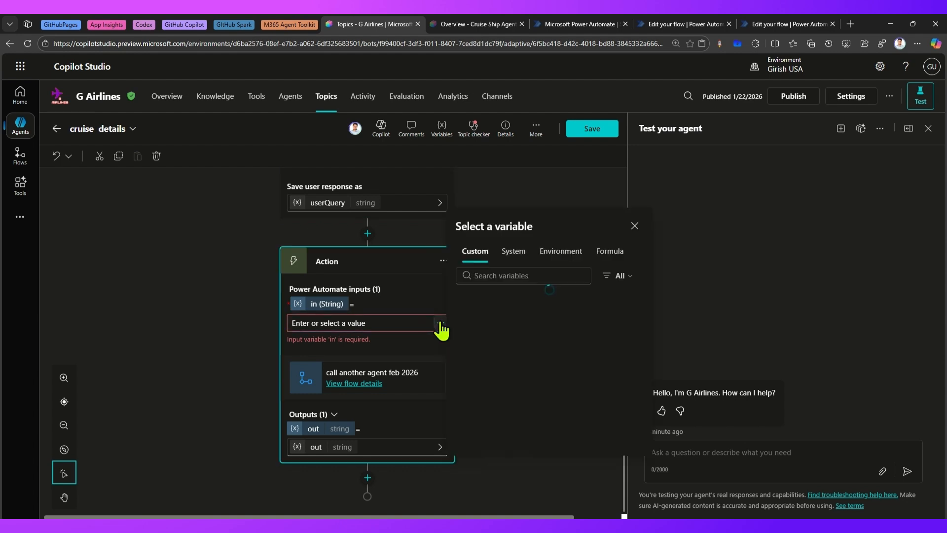
pyautogui.click(483, 306)
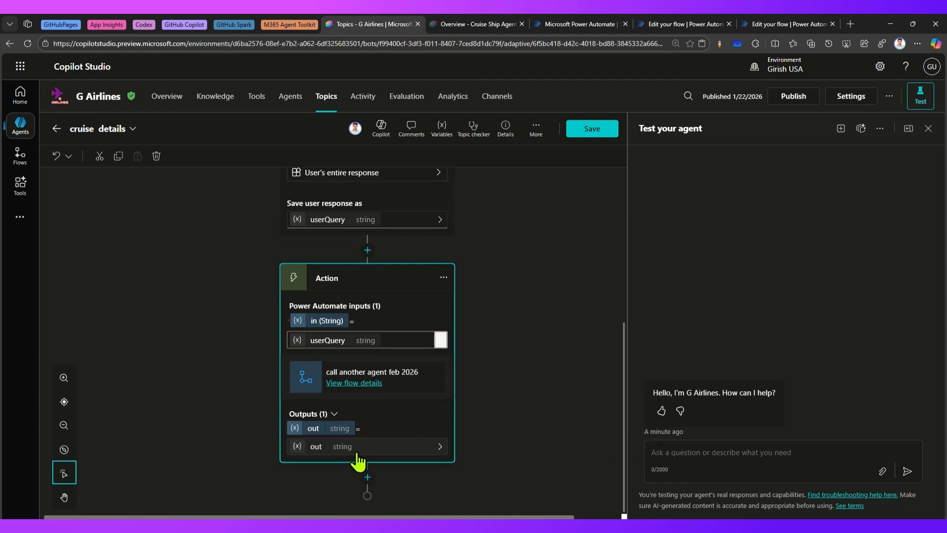
# Add a message node below the action reading 'This is the response' followed by a dashed separator line
pyautogui.click(368, 477)
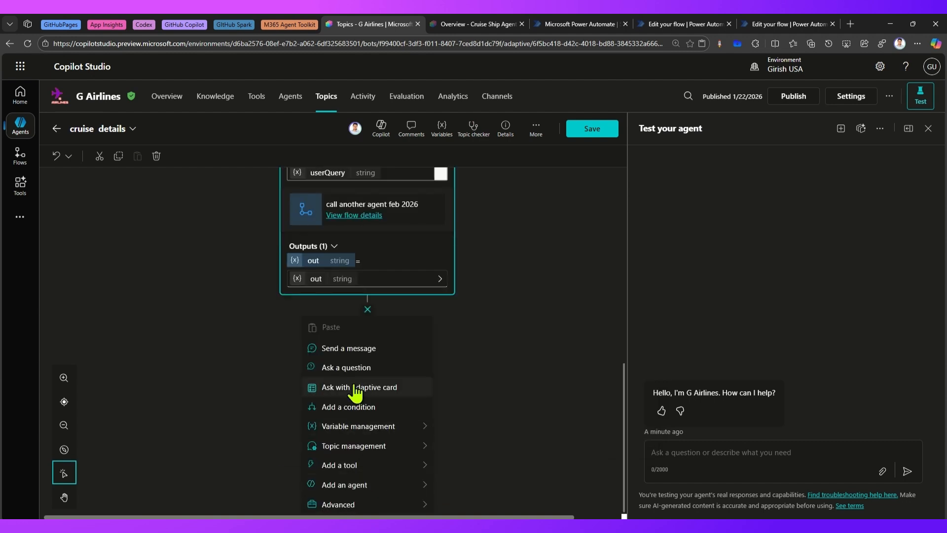
pyautogui.click(355, 349)
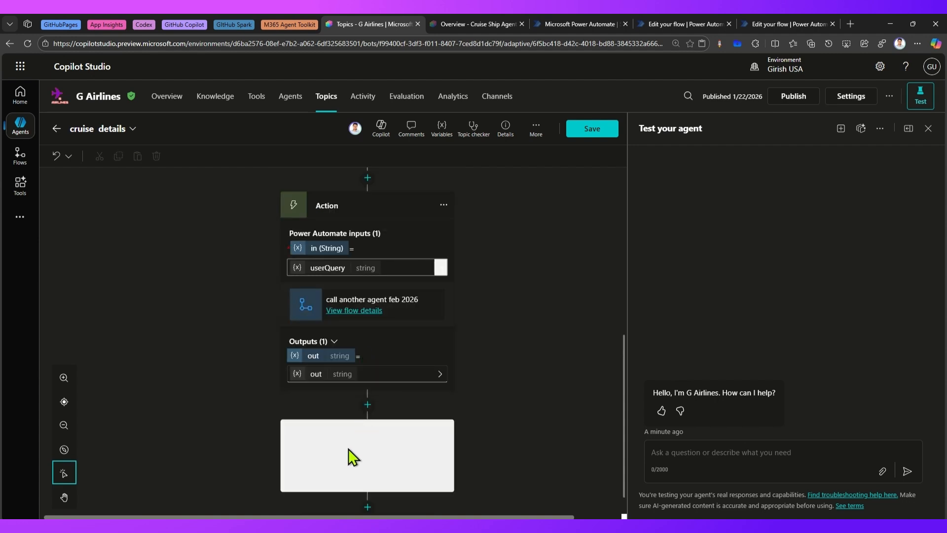
pyautogui.write('Thes')
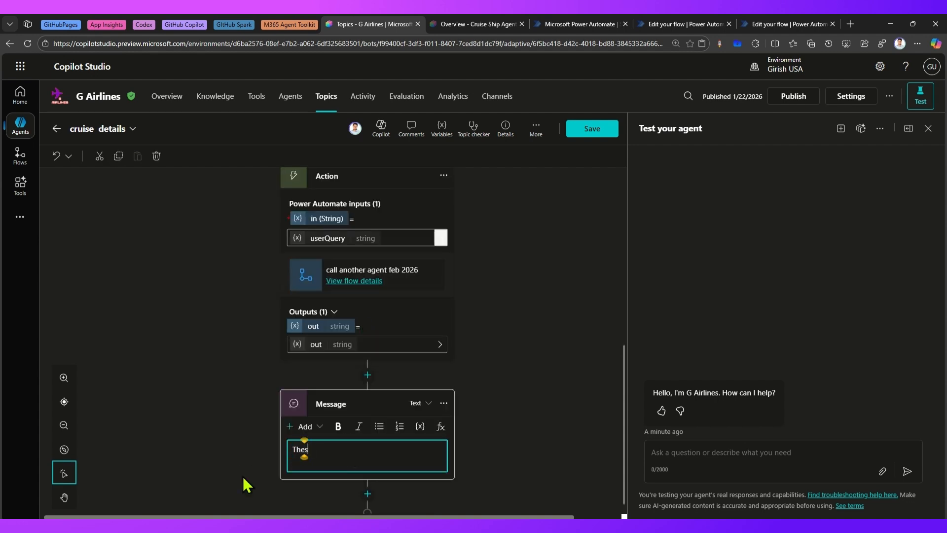
pyautogui.press('BackSpace')
pyautogui.press('BackSpace')
pyautogui.write('his is the response')
pyautogui.press('Return')
pyautogui.write('-----------------------')
pyautogui.press('Return')
pyautogui.press('Return')
pyautogui.press('Return')
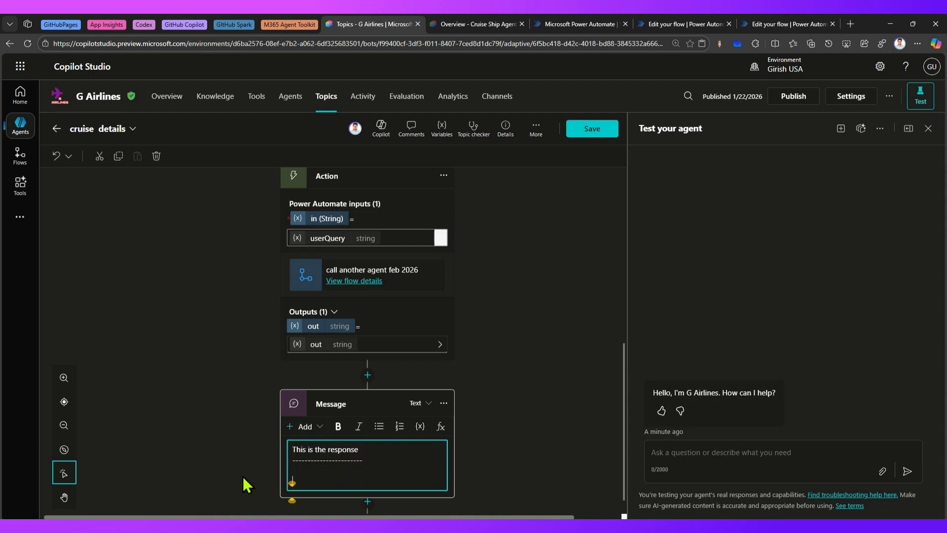
# Insert the out variable into the message below the separator
pyautogui.scroll(-1, 345, 493)
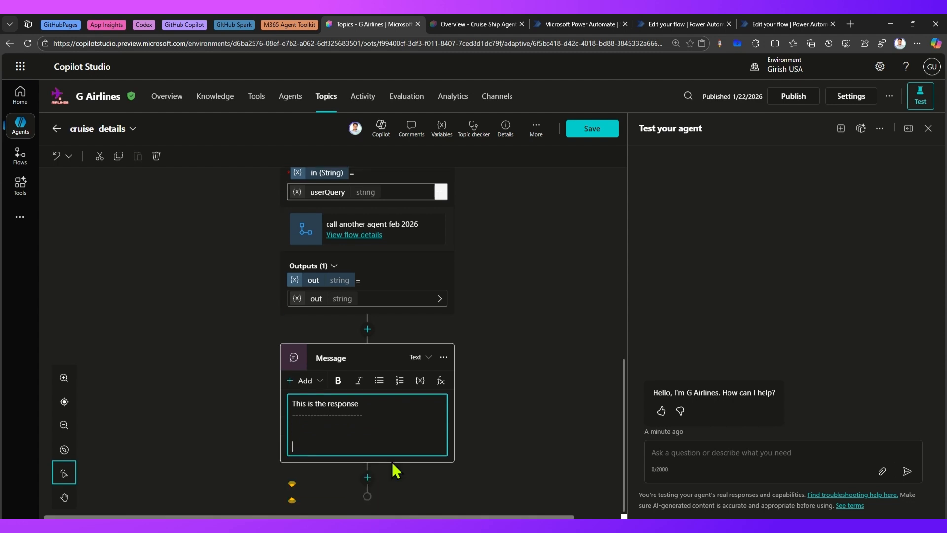
pyautogui.click(420, 381)
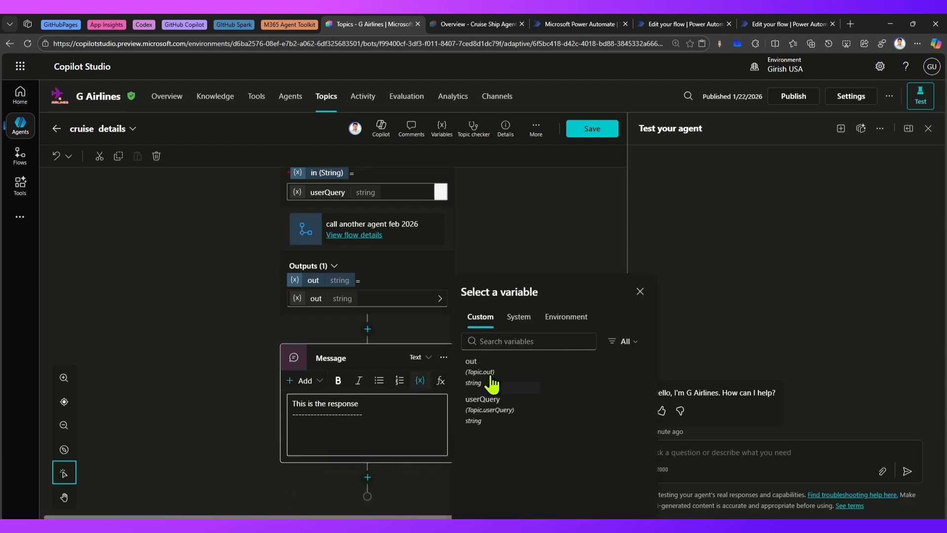
pyautogui.click(505, 367)
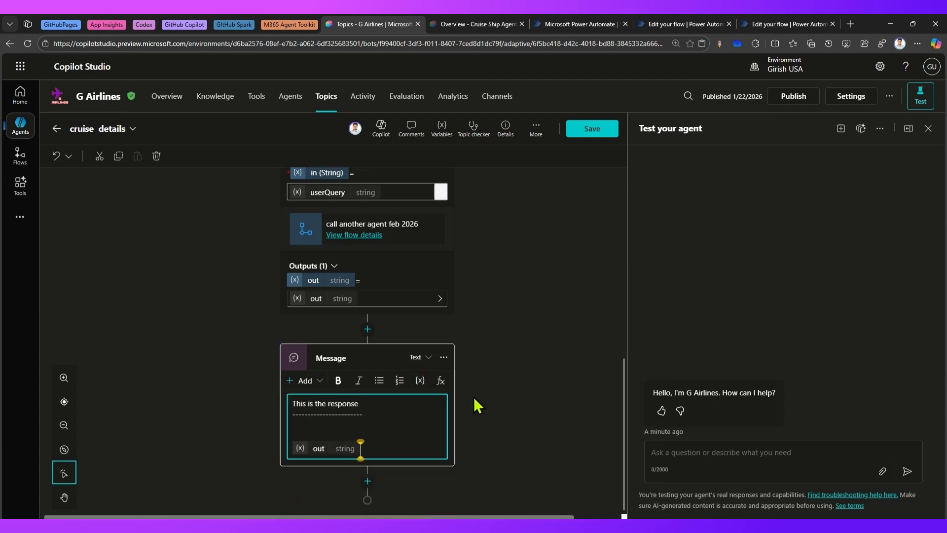
# Save the cruise details topic
pyautogui.scroll(8, 474, 394)
pyautogui.scroll(2, 484, 284)
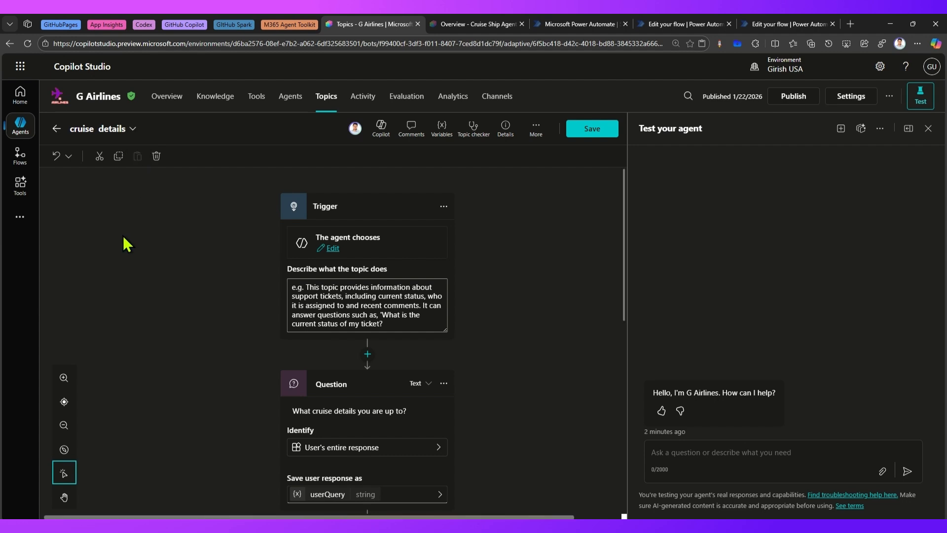
pyautogui.scroll(-2, 348, 348)
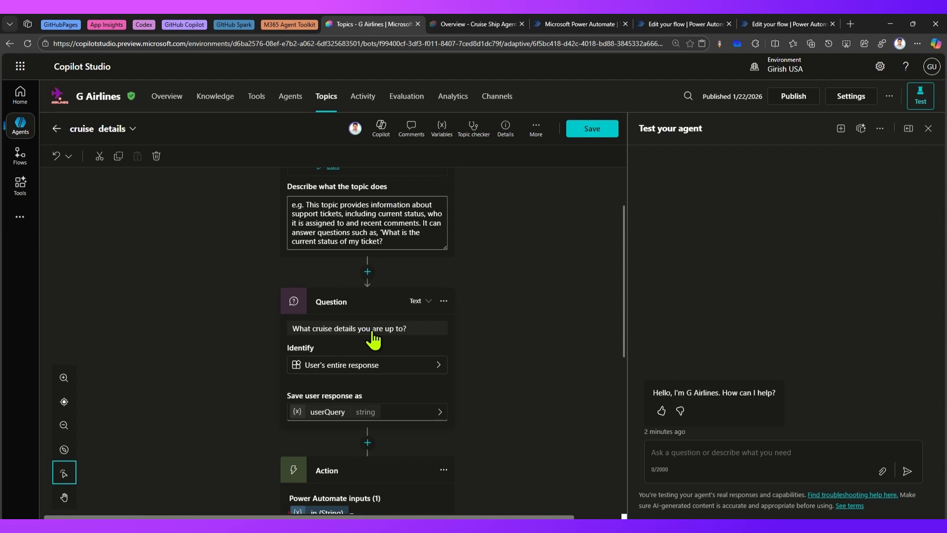
pyautogui.scroll(-2, 373, 339)
pyautogui.scroll(-4, 377, 343)
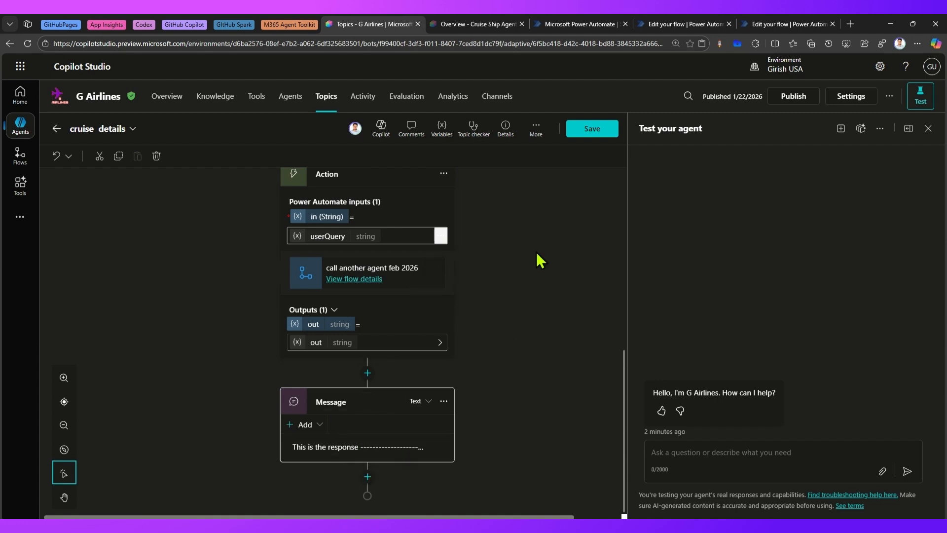
pyautogui.click(594, 130)
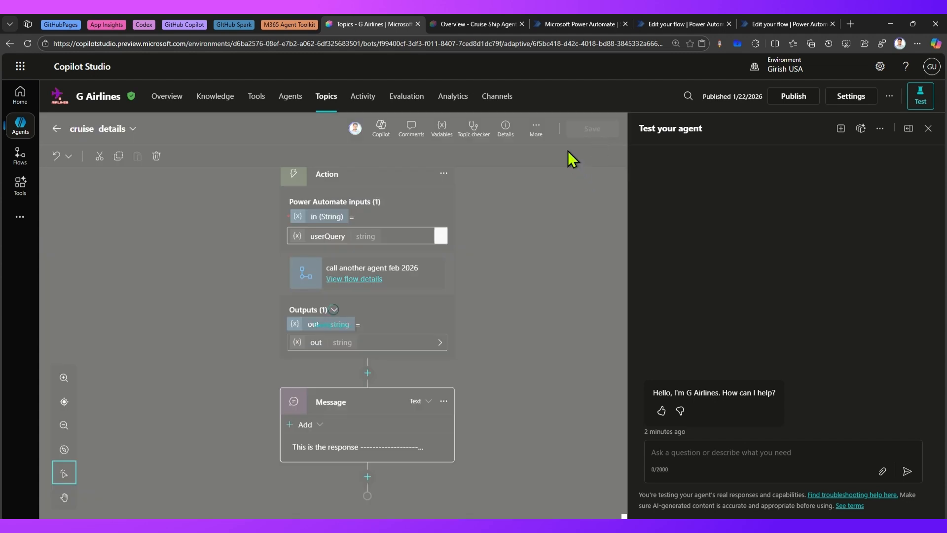
# Look over the Cruise Ship Agent and call another agent flow tabs
pyautogui.click(471, 25)
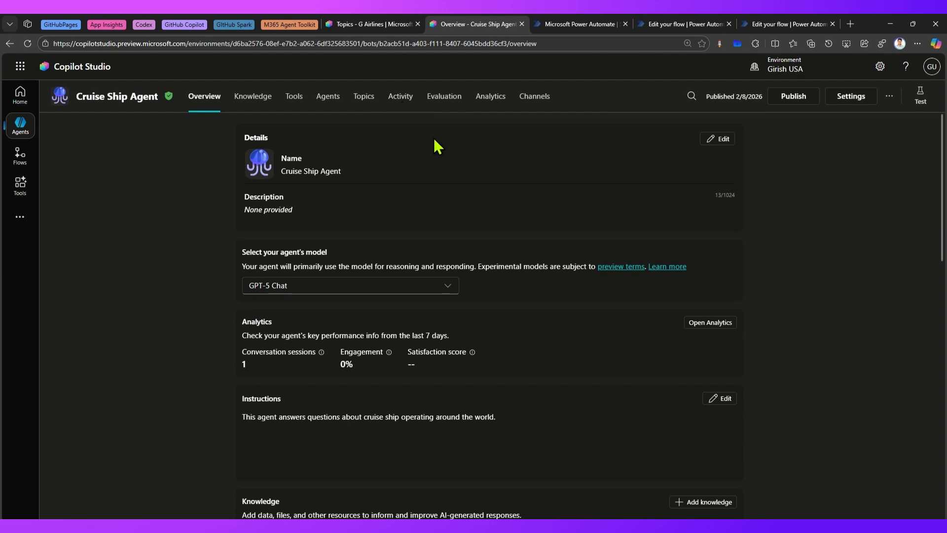
pyautogui.click(679, 25)
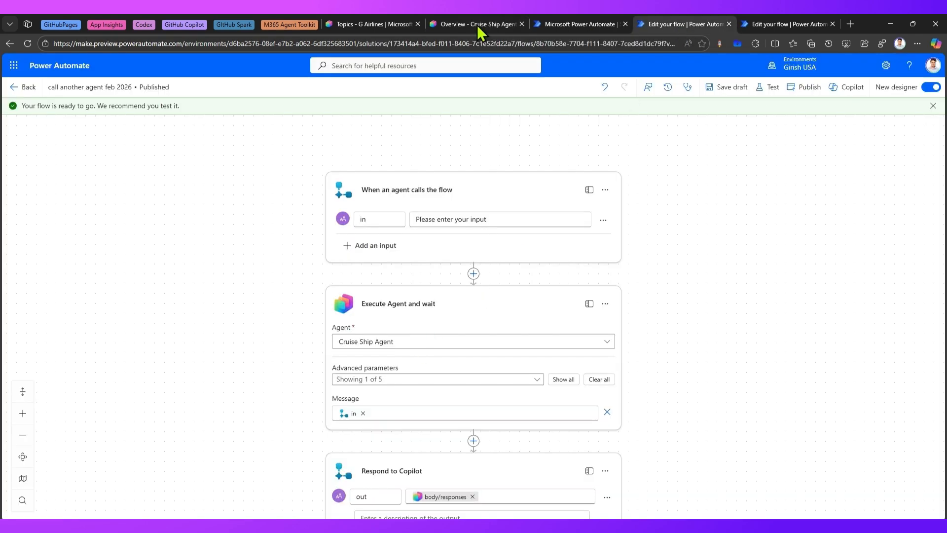
pyautogui.click(388, 23)
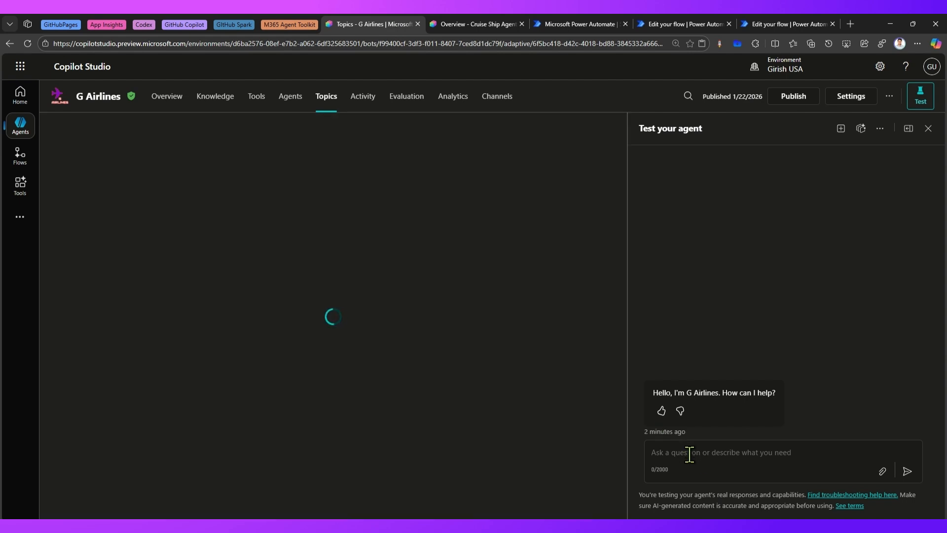
# Start a new test conversation and send 'cruise' to trigger the topic
pyautogui.click(691, 453)
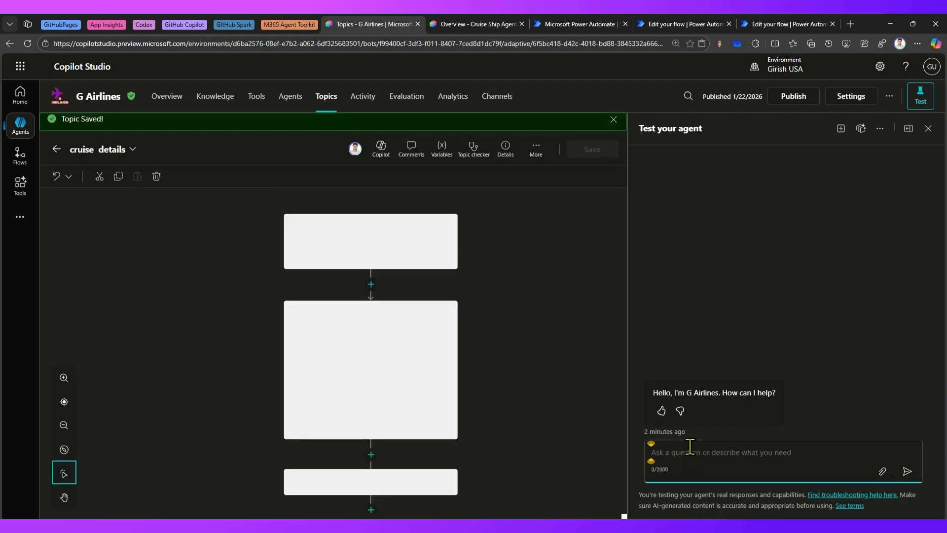
pyautogui.click(840, 129)
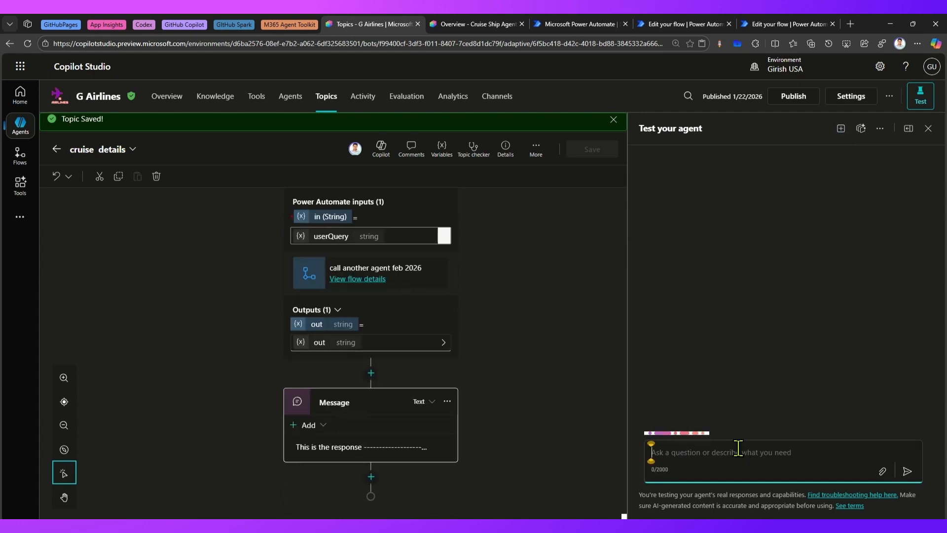
pyautogui.write('cruis')
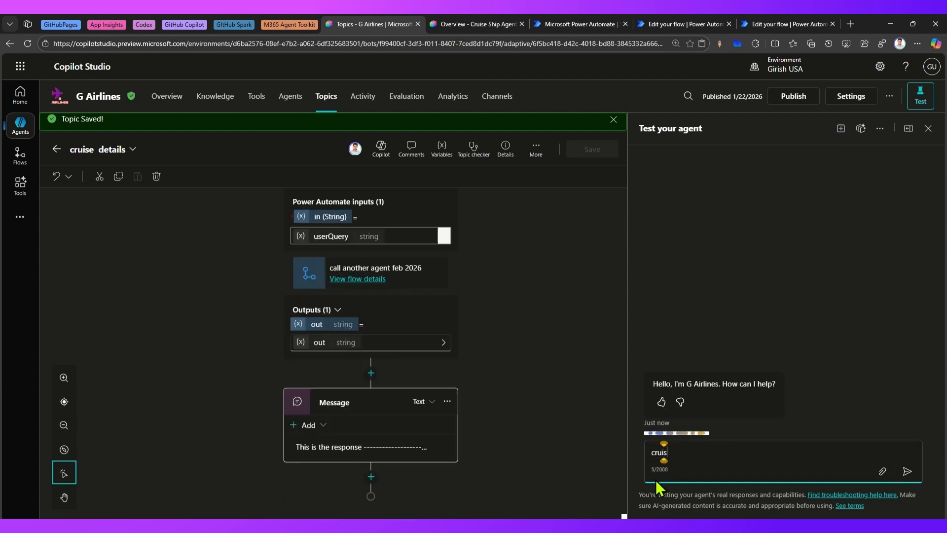
pyautogui.write('e')
pyautogui.press('Return')
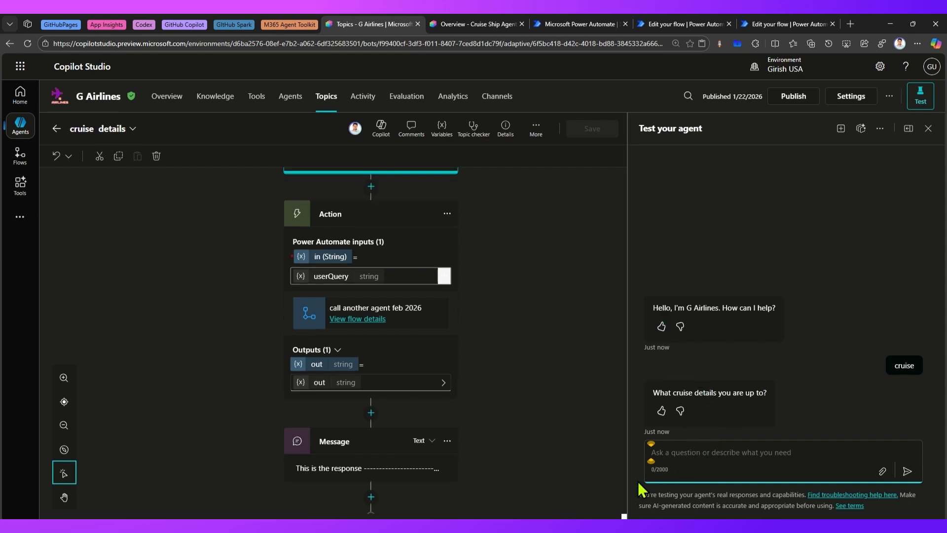
# Answer the question with 'cruise from japan' and allow the Microsoft Copilot Studio connection
pyautogui.write('cruise from japan')
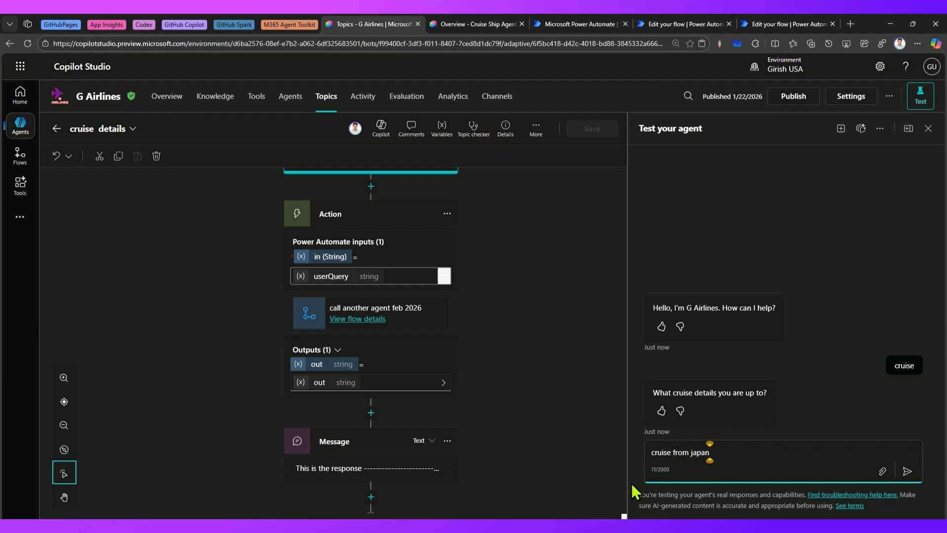
pyautogui.press('Return')
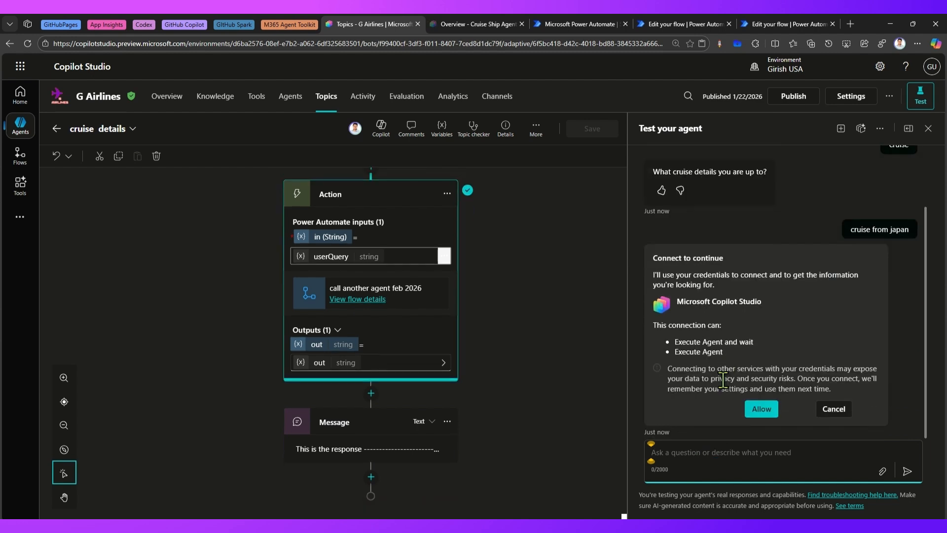
pyautogui.click(763, 413)
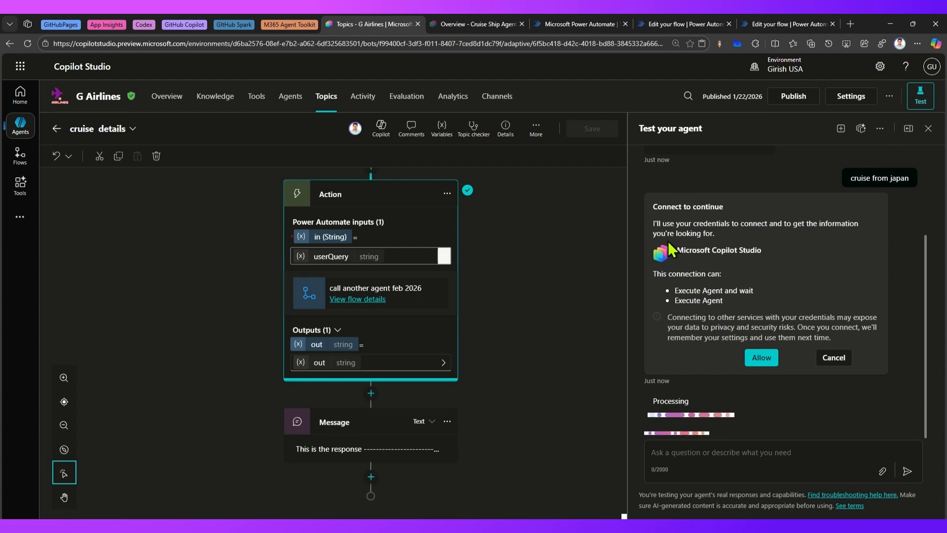
# Inspect the flow's run history and the Cruise Ship Agent's latest automated activity and its trigger input
pyautogui.click(683, 21)
pyautogui.click(18, 89)
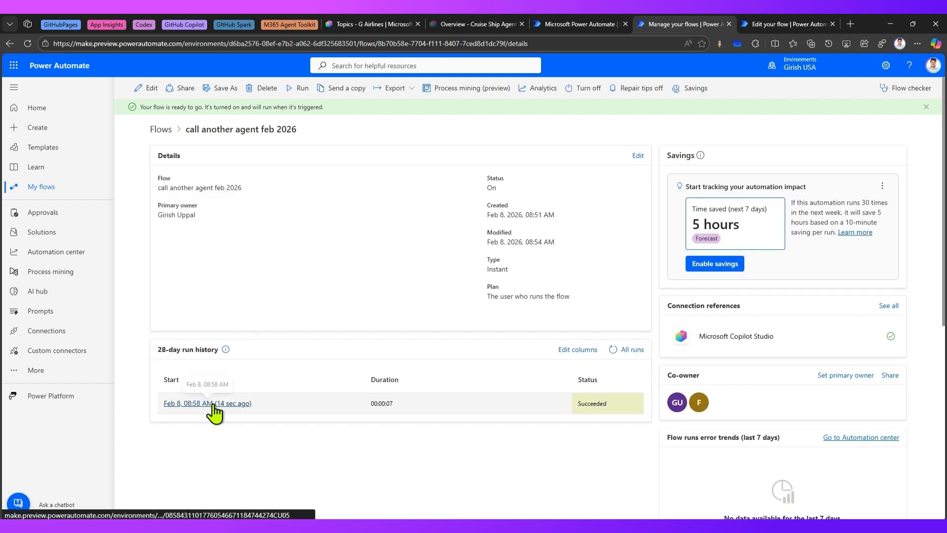
pyautogui.click(374, 24)
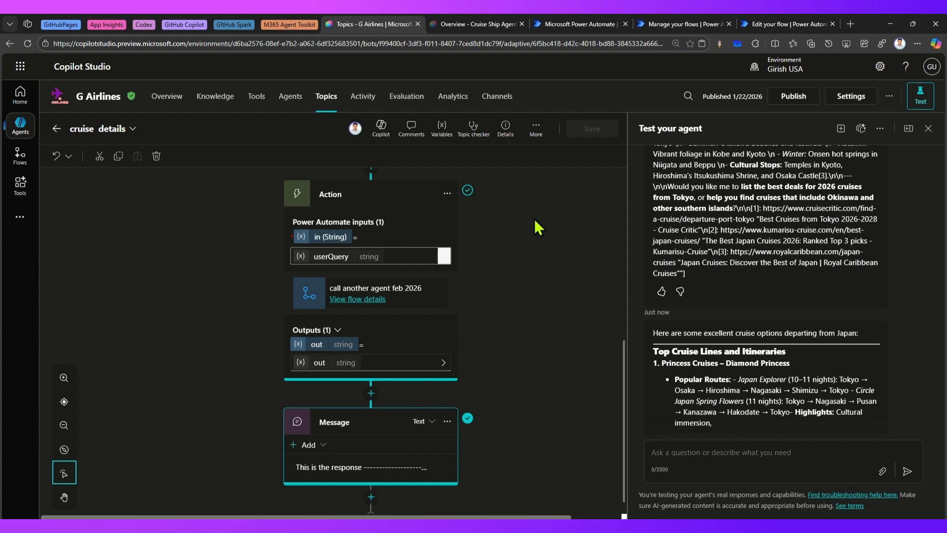
pyautogui.click(484, 24)
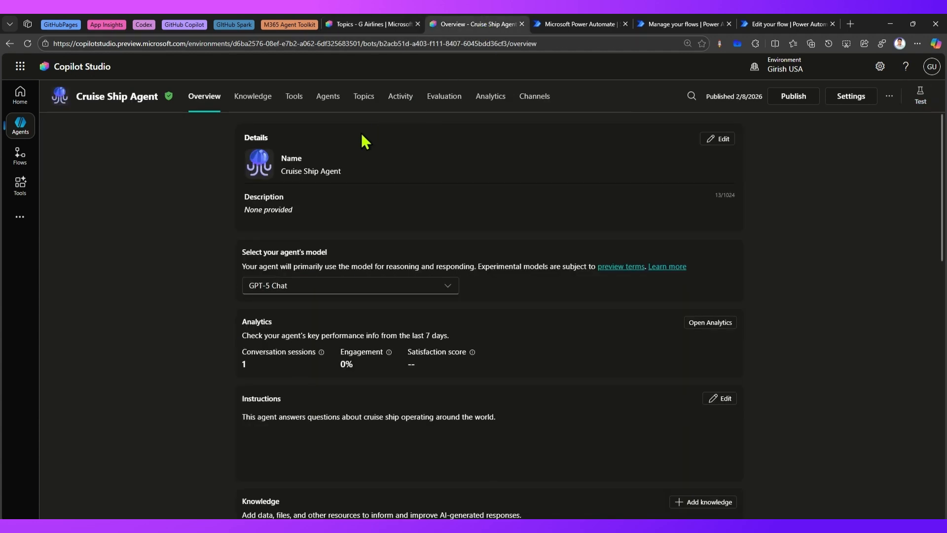
pyautogui.click(403, 96)
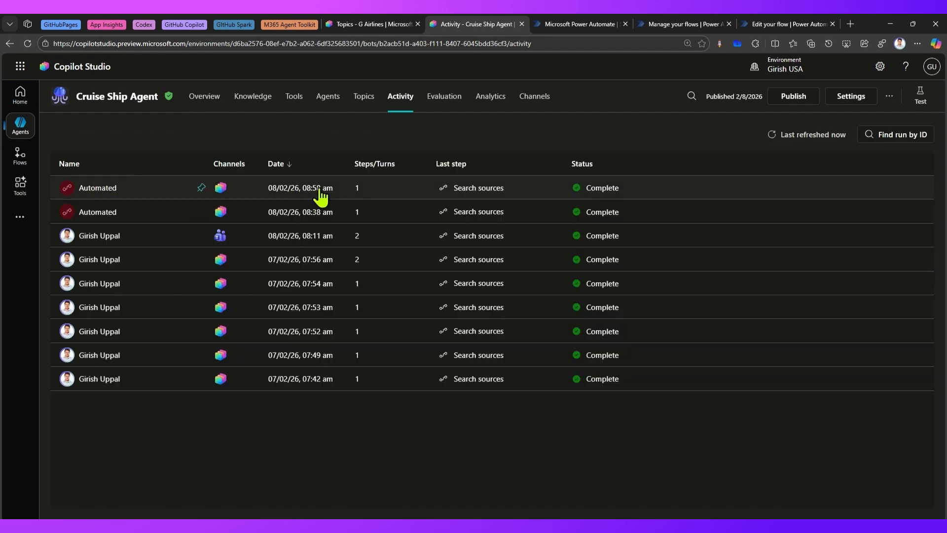
pyautogui.click(107, 193)
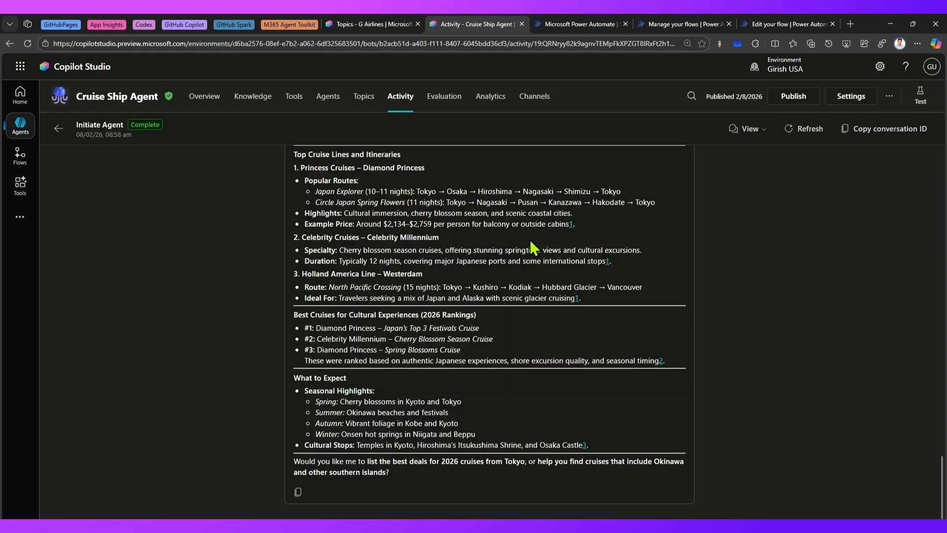
pyautogui.scroll(2, 206, 159)
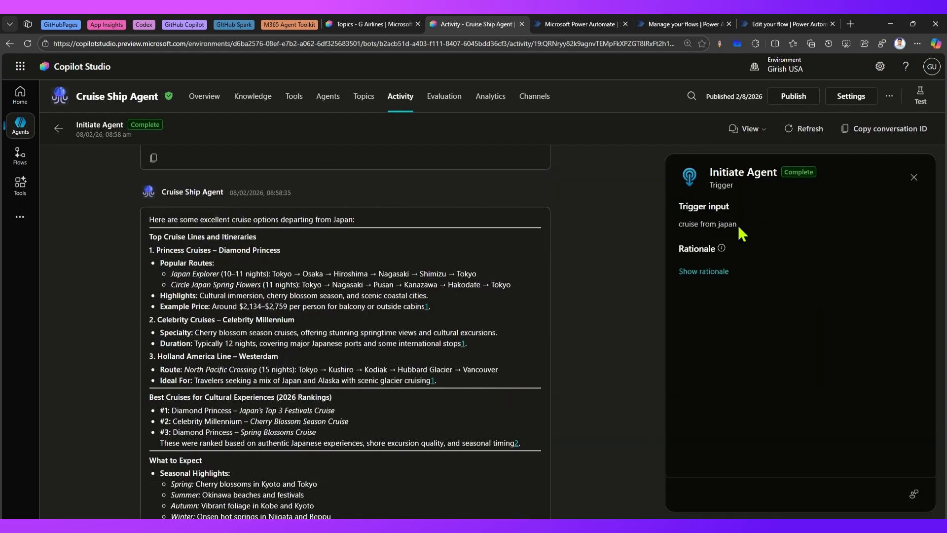
# Send 'cruise from italy' as a new message in the G Airlines test chat
pyautogui.click(384, 25)
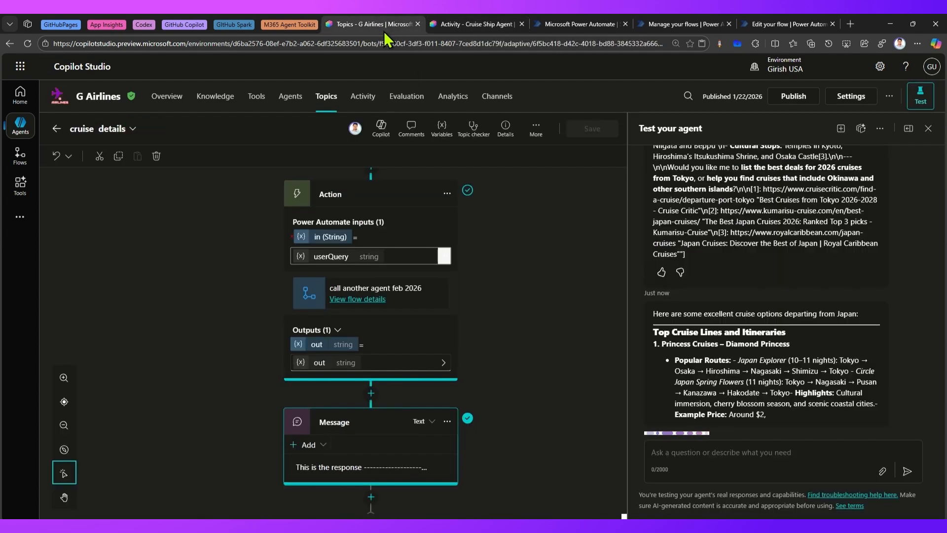
pyautogui.click(681, 449)
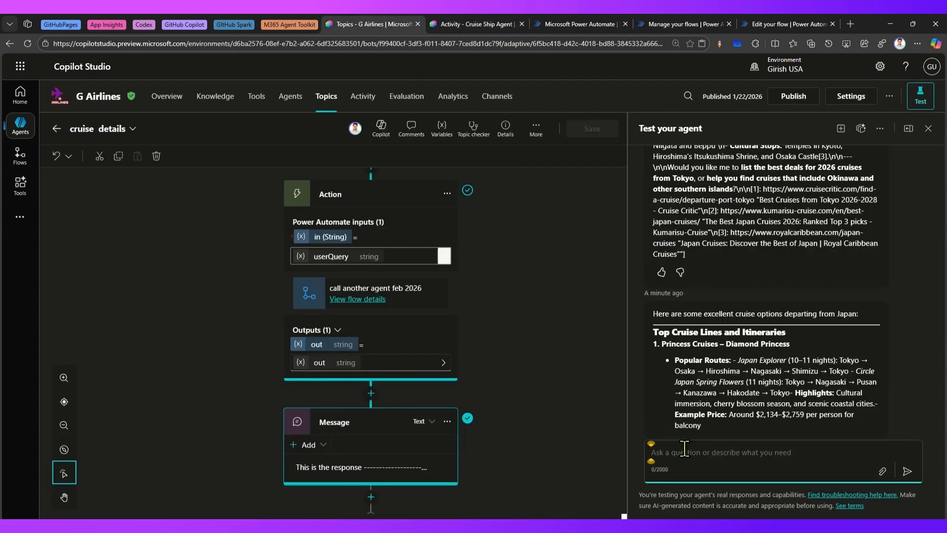
pyautogui.write('cruise from ')
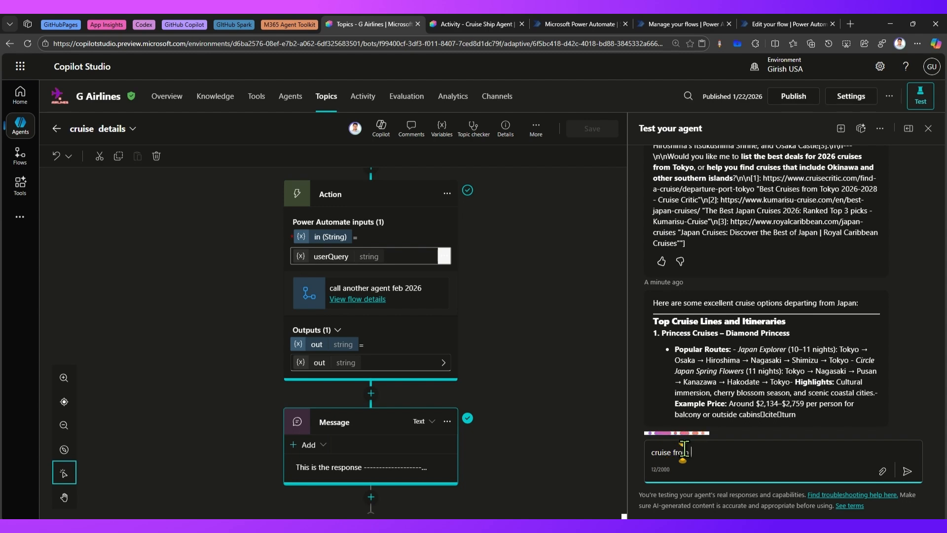
pyautogui.write('italy')
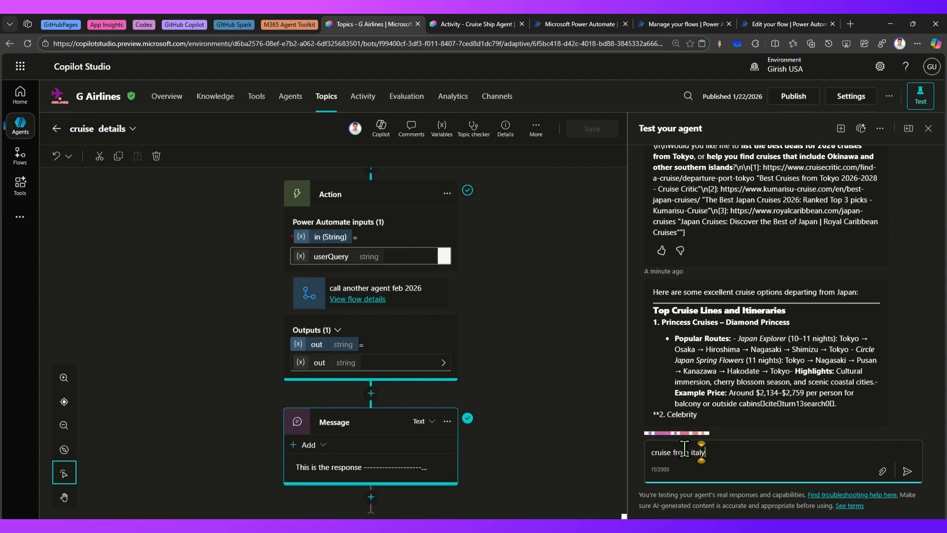
pyautogui.press('Return')
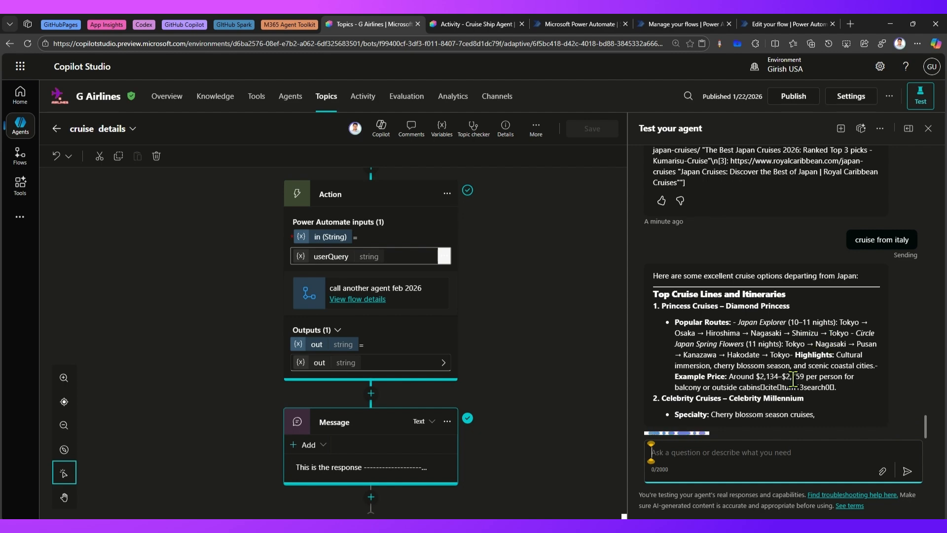
# Refresh the Cruise Ship Agent's activity list and return to the G Airlines test chat
pyautogui.click(461, 23)
pyautogui.click(397, 98)
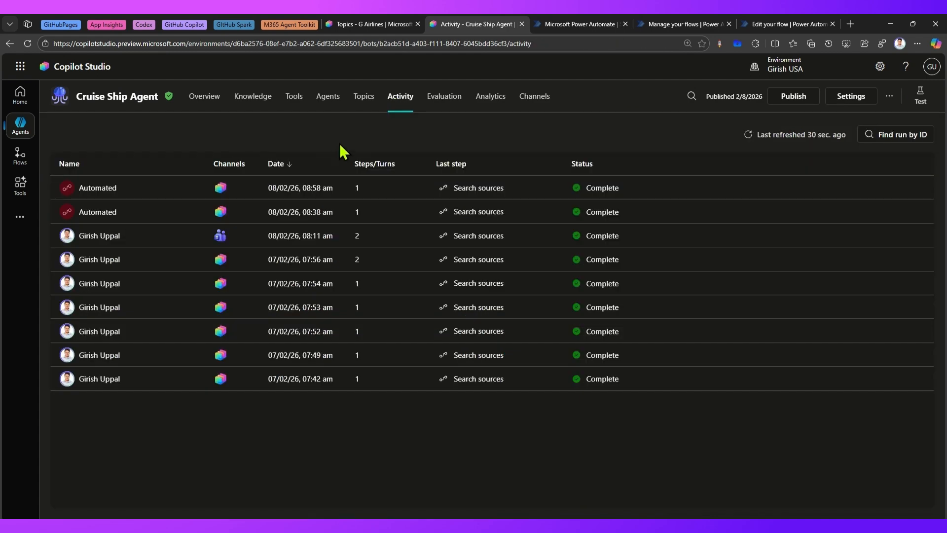
pyautogui.click(776, 135)
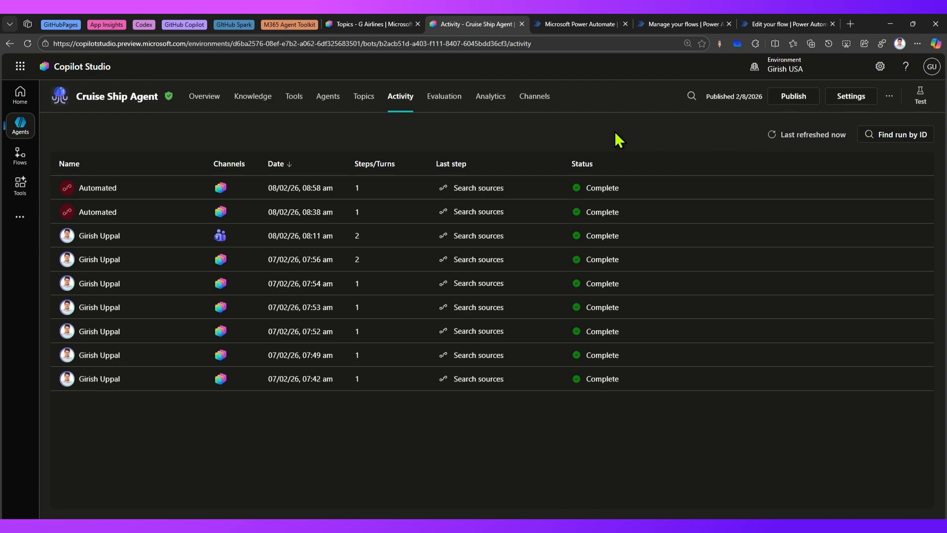
pyautogui.click(377, 21)
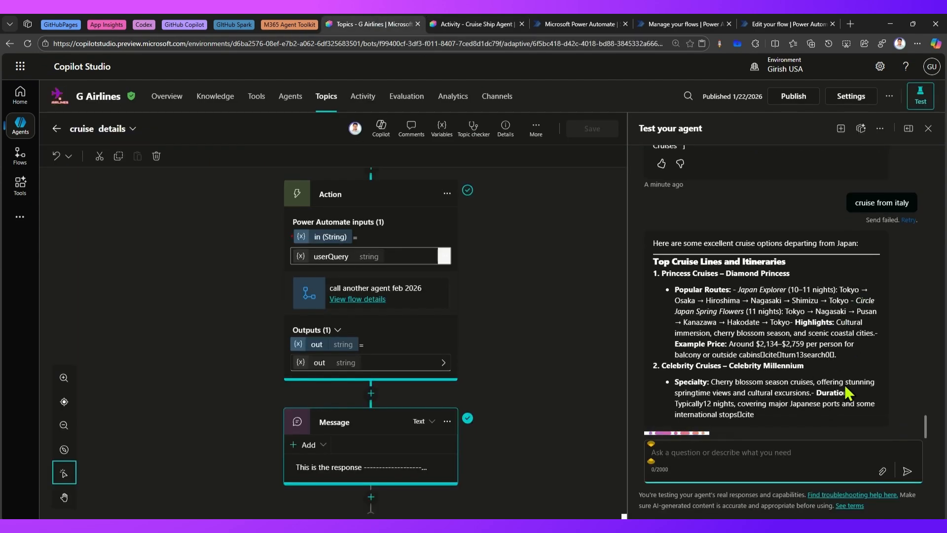
# Open the call another agent feb 2026 flow in the designer and inspect its Execute Agent and wait and Respond to Copilot actions
pyautogui.click(667, 23)
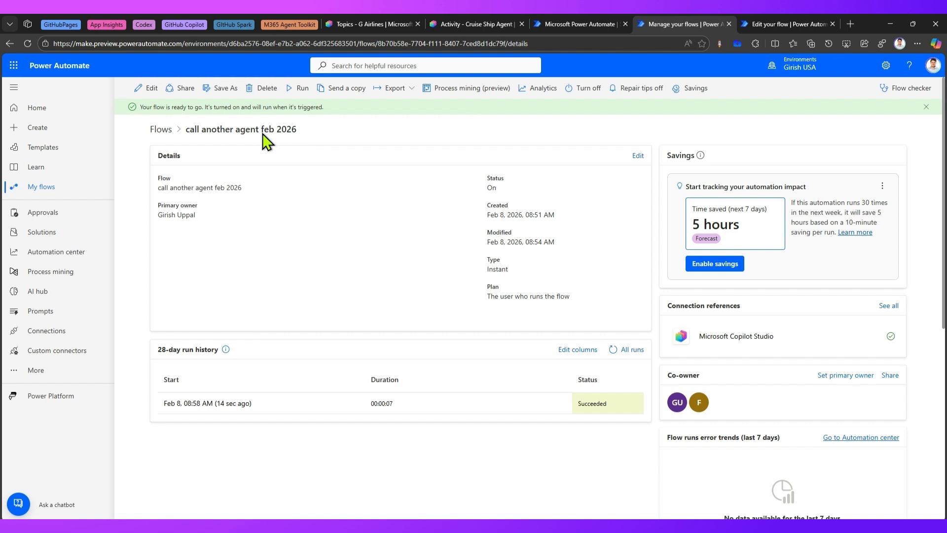
pyautogui.click(146, 99)
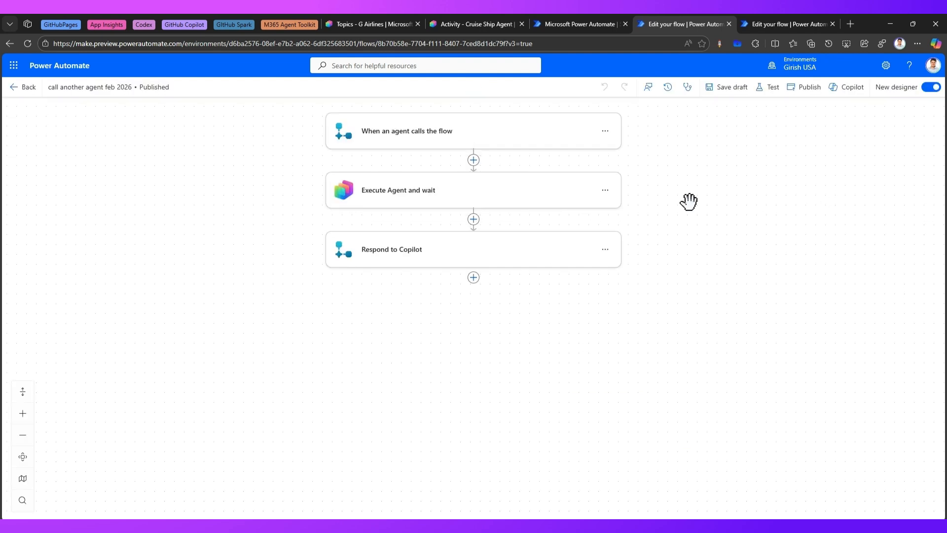
pyautogui.click(488, 204)
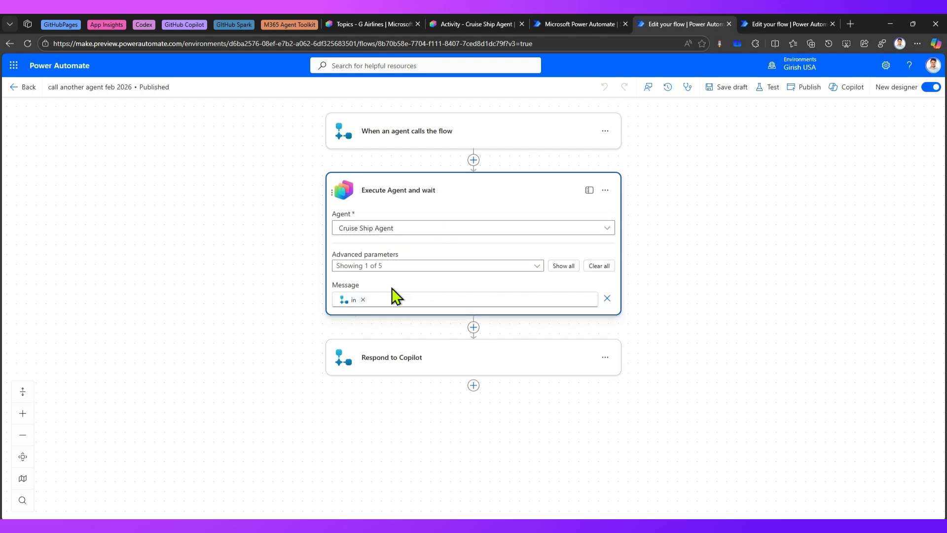
pyautogui.click(394, 359)
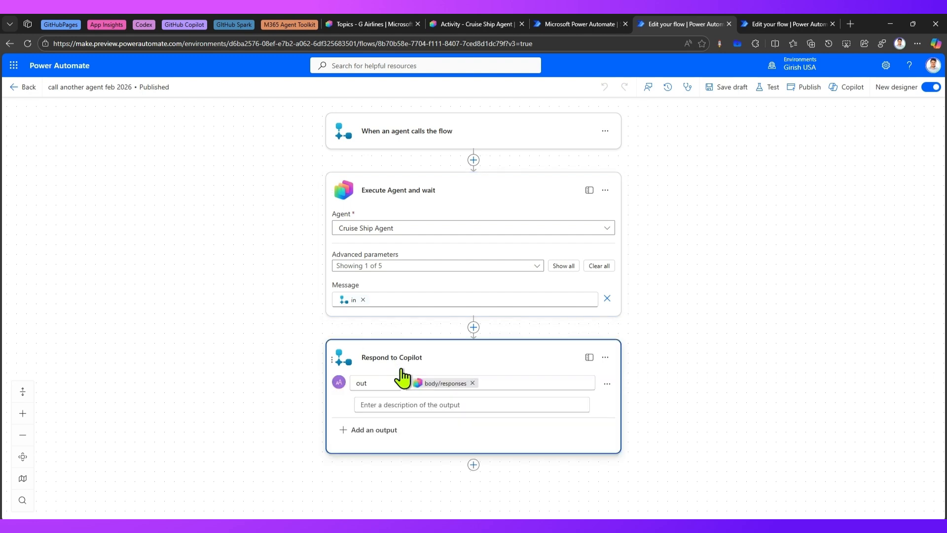